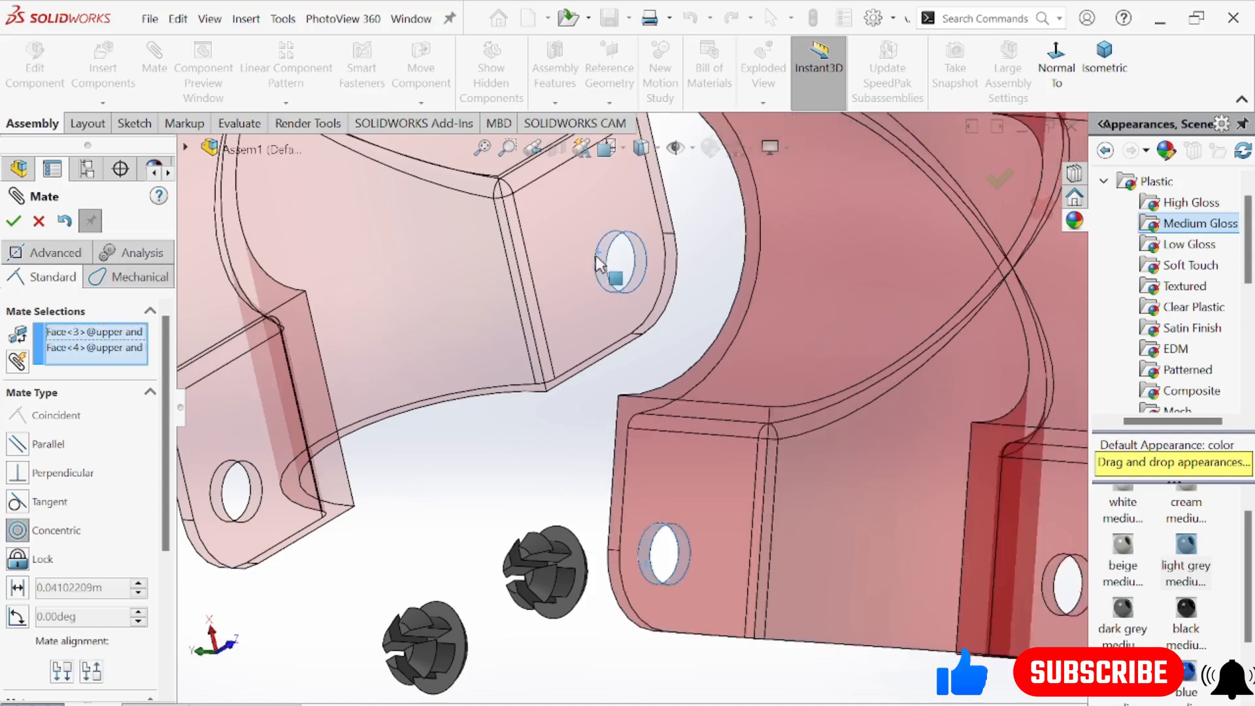
Add a concentric mate between the flange holes of the two upper and lower parts
{"action": "scroll", "coordinate": [574, 219], "scroll_direction": "up", "scroll_amount": 3}
{"action": "middle_click_drag", "start_coordinate": [636, 289], "coordinate": [670, 297]}
{"action": "scroll", "coordinate": [710, 300], "scroll_direction": "up", "scroll_amount": 4}
{"action": "left_click", "coordinate": [13, 221]}
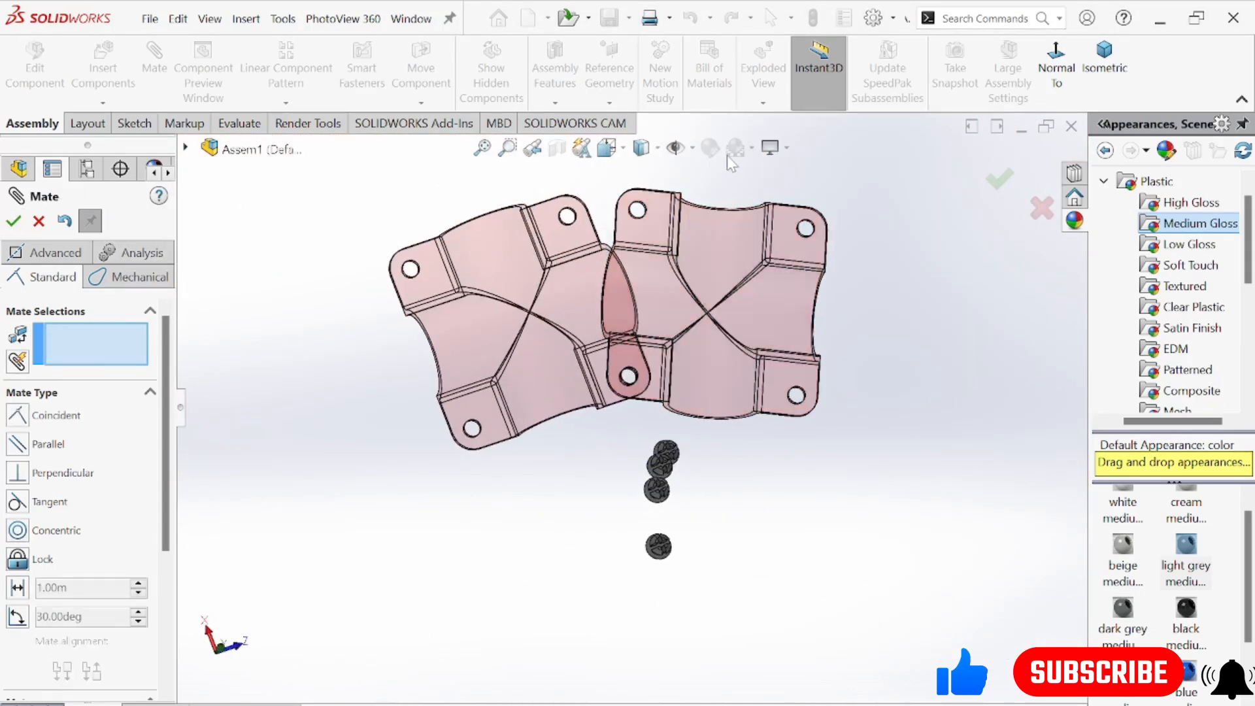
Add a parallel mate between the cylindrical faces of another pair of flange holes on the two parts
{"action": "scroll", "coordinate": [773, 232], "scroll_direction": "down", "scroll_amount": 6}
{"action": "scroll", "coordinate": [771, 225], "scroll_direction": "down", "scroll_amount": 4}
{"action": "middle_click_drag", "start_coordinate": [733, 336], "coordinate": [739, 325]}
{"action": "scroll", "coordinate": [739, 324], "scroll_direction": "down", "scroll_amount": 1}
{"action": "left_click", "coordinate": [723, 304]}
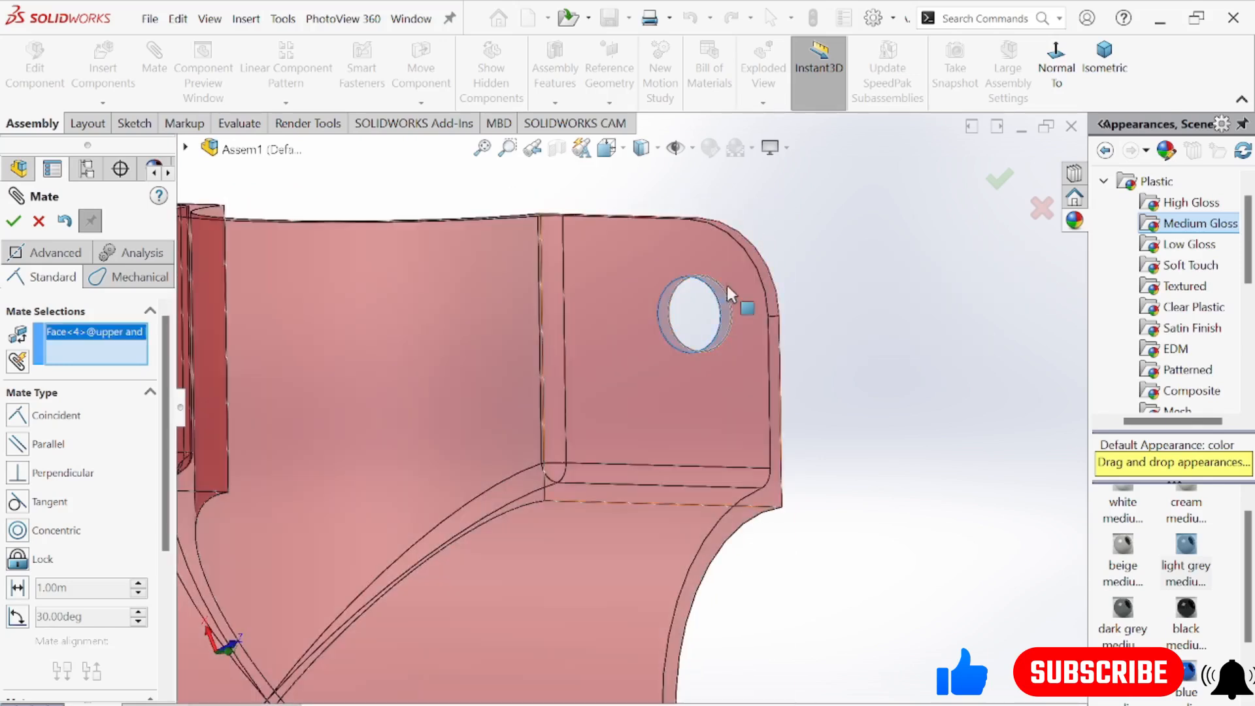
{"action": "scroll", "coordinate": [729, 287], "scroll_direction": "up", "scroll_amount": 4}
{"action": "middle_click_drag", "start_coordinate": [308, 393], "coordinate": [327, 389]}
{"action": "scroll", "coordinate": [325, 388], "scroll_direction": "down", "scroll_amount": 6}
{"action": "left_click", "coordinate": [436, 388]}
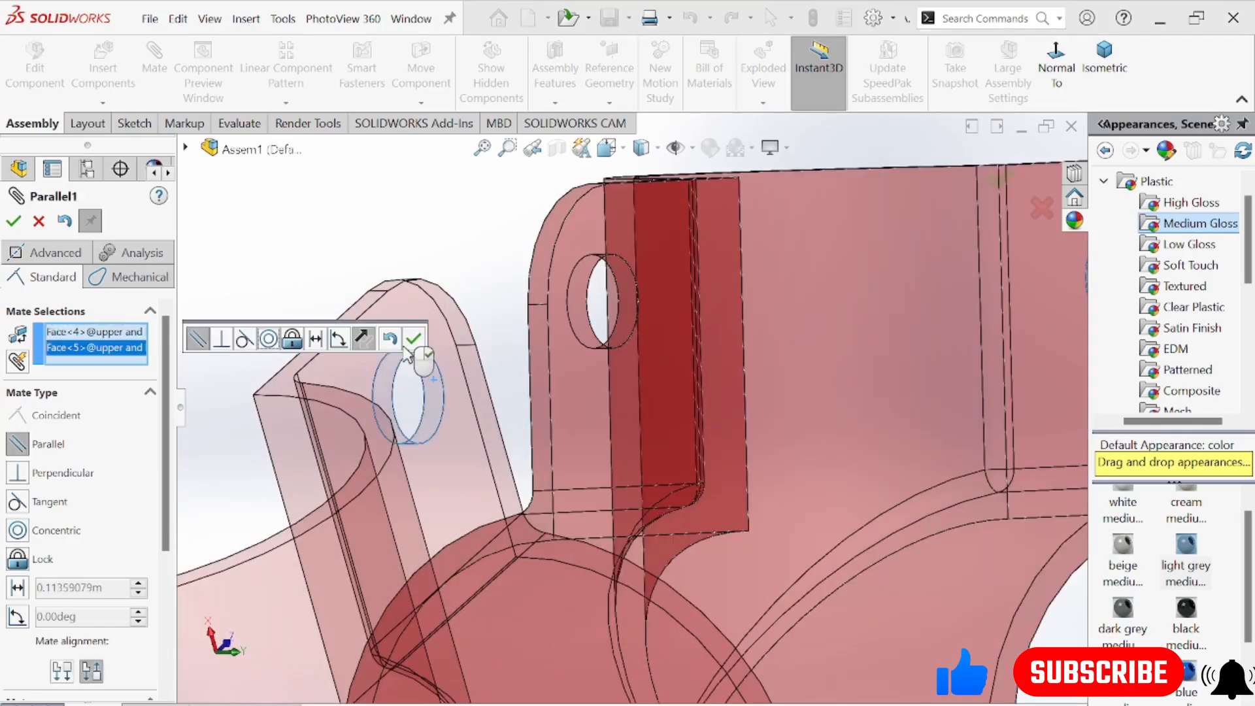
{"action": "left_click", "coordinate": [13, 221]}
{"action": "scroll", "coordinate": [503, 275], "scroll_direction": "up", "scroll_amount": 2}
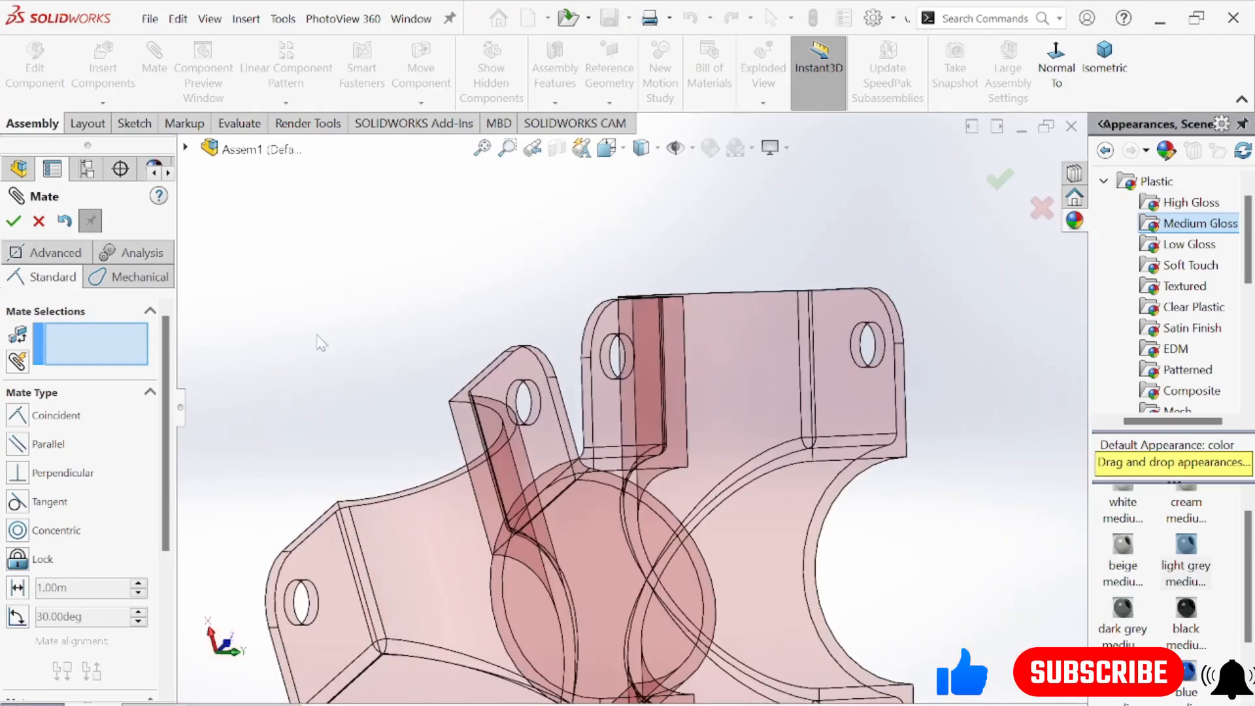
Try to reposition the second upper and lower part with a free drag using Move Component
{"action": "scroll", "coordinate": [541, 327], "scroll_direction": "up", "scroll_amount": 5}
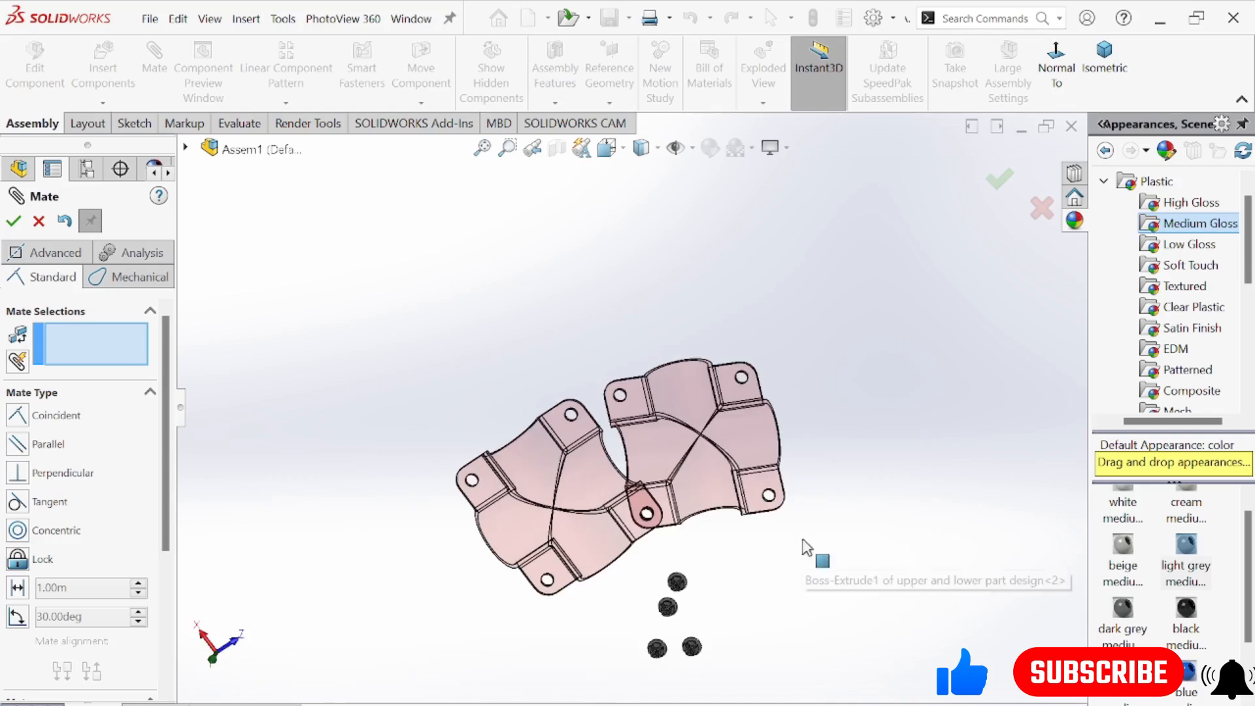
{"action": "middle_click_drag", "start_coordinate": [719, 457], "coordinate": [670, 323]}
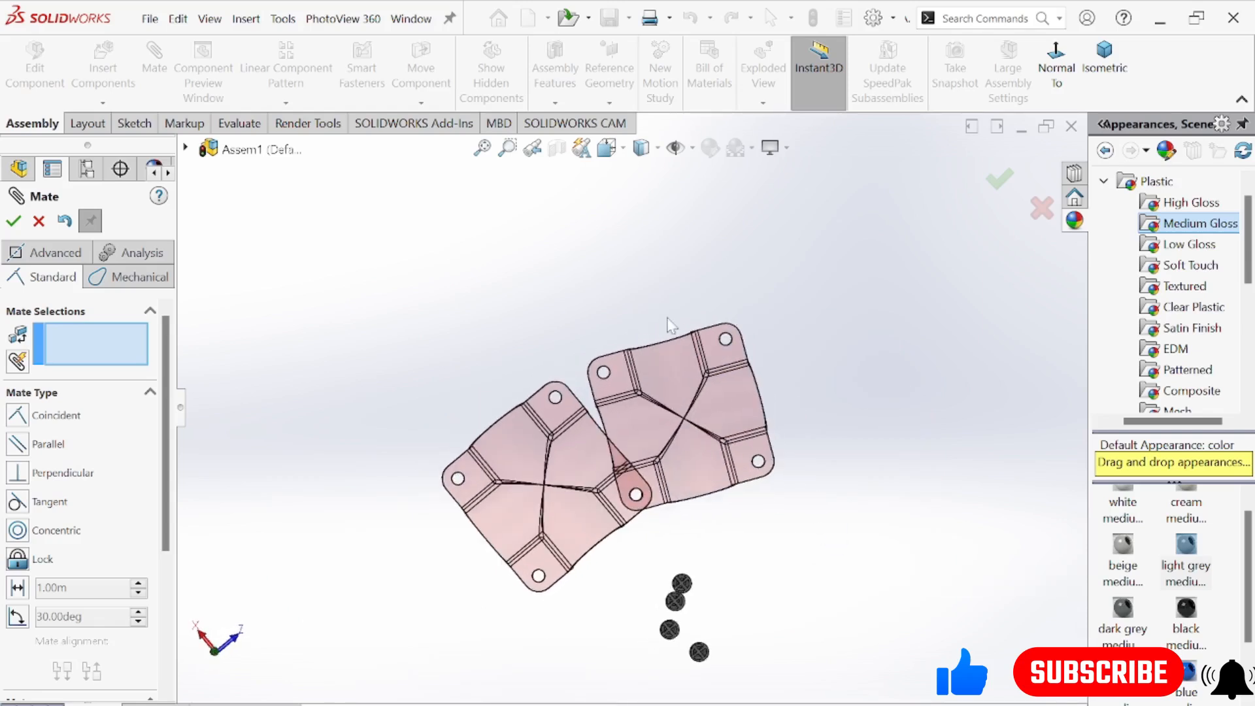
{"action": "left_click", "coordinate": [13, 221]}
{"action": "left_click_drag", "start_coordinate": [672, 351], "coordinate": [746, 431]}
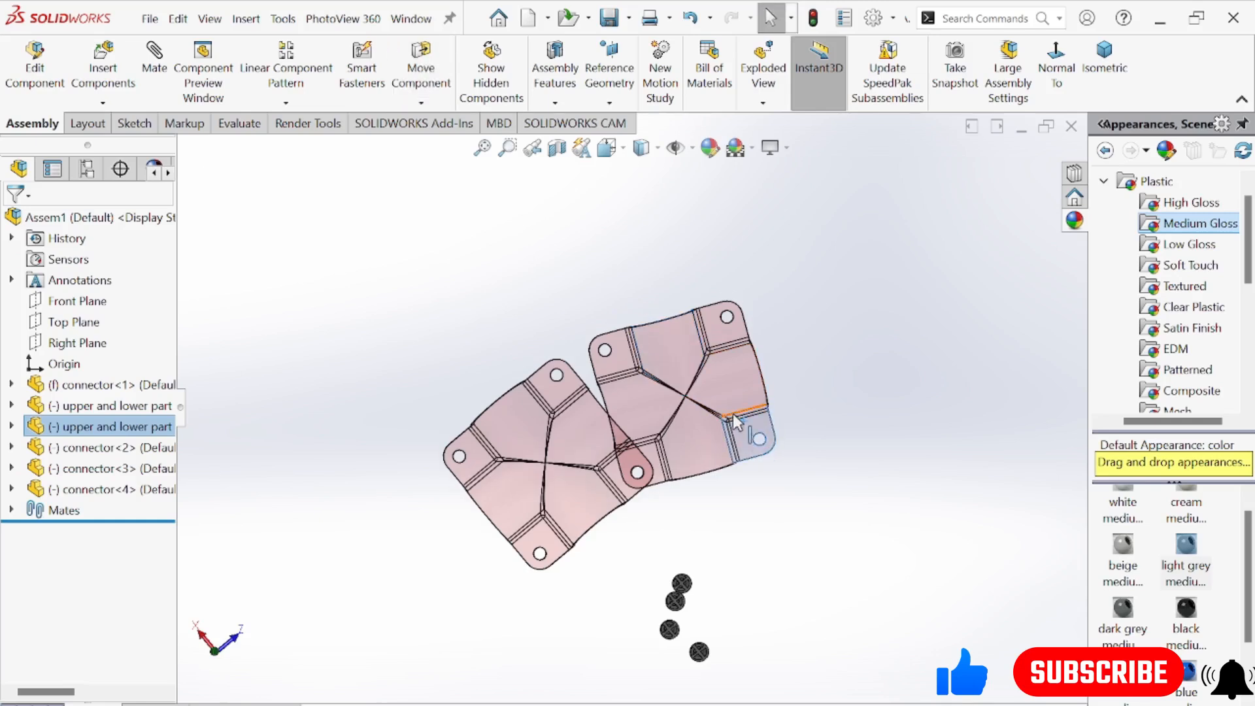
{"action": "left_click", "coordinate": [421, 71]}
{"action": "left_click_drag", "start_coordinate": [733, 323], "coordinate": [733, 291]}
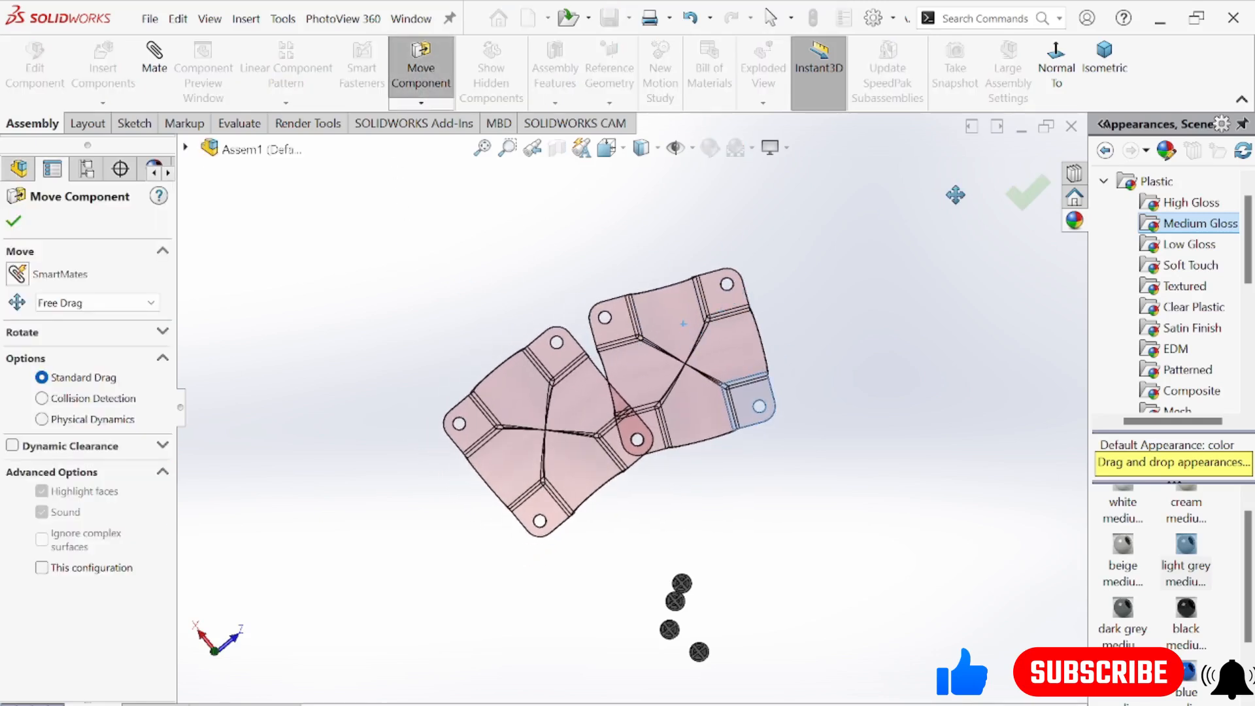
{"action": "left_click", "coordinate": [1022, 193]}
Delete the second upper and lower part from the assembly together with its dependent mates
{"action": "left_click_drag", "start_coordinate": [707, 430], "coordinate": [728, 426]}
{"action": "right_click", "coordinate": [729, 425]}
{"action": "left_click", "coordinate": [775, 508]}
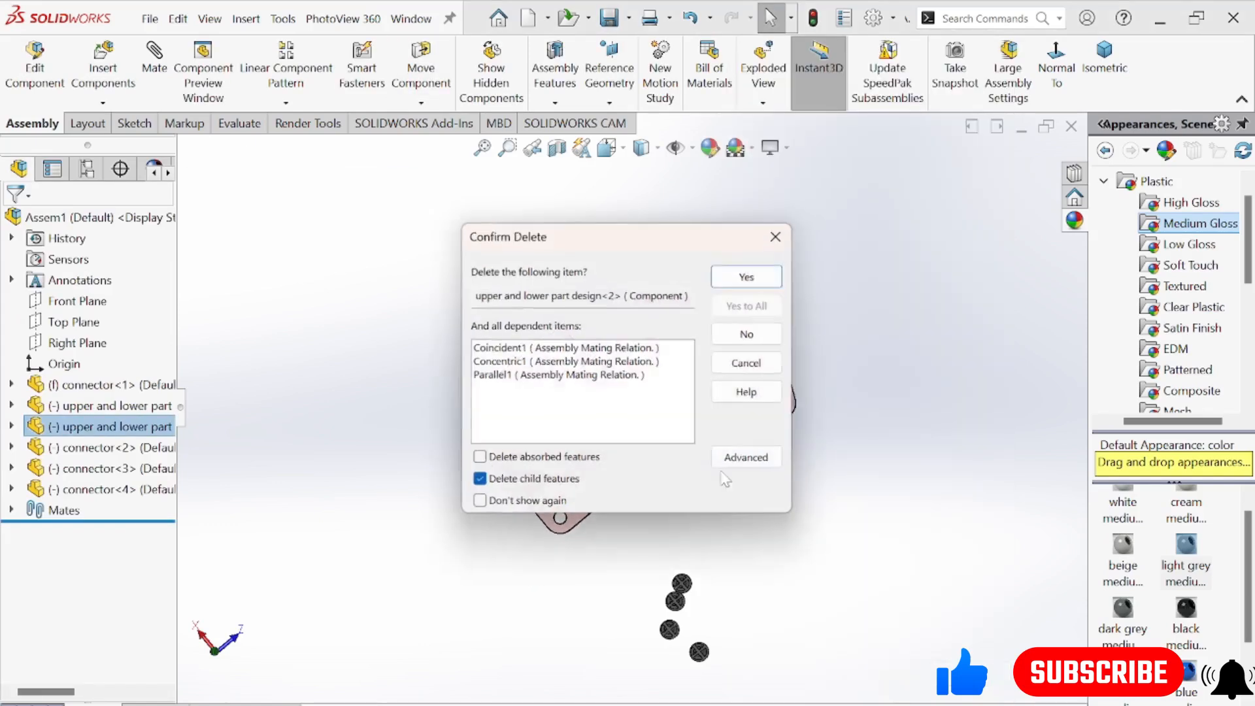
{"action": "left_click", "coordinate": [760, 286]}
Place a new copy of the upper and lower part beside the original and orient the original upside down relative to it
{"action": "middle_click_drag", "start_coordinate": [614, 455], "coordinate": [307, 438]}
{"action": "left_click_drag", "start_coordinate": [116, 410], "coordinate": [687, 325]}
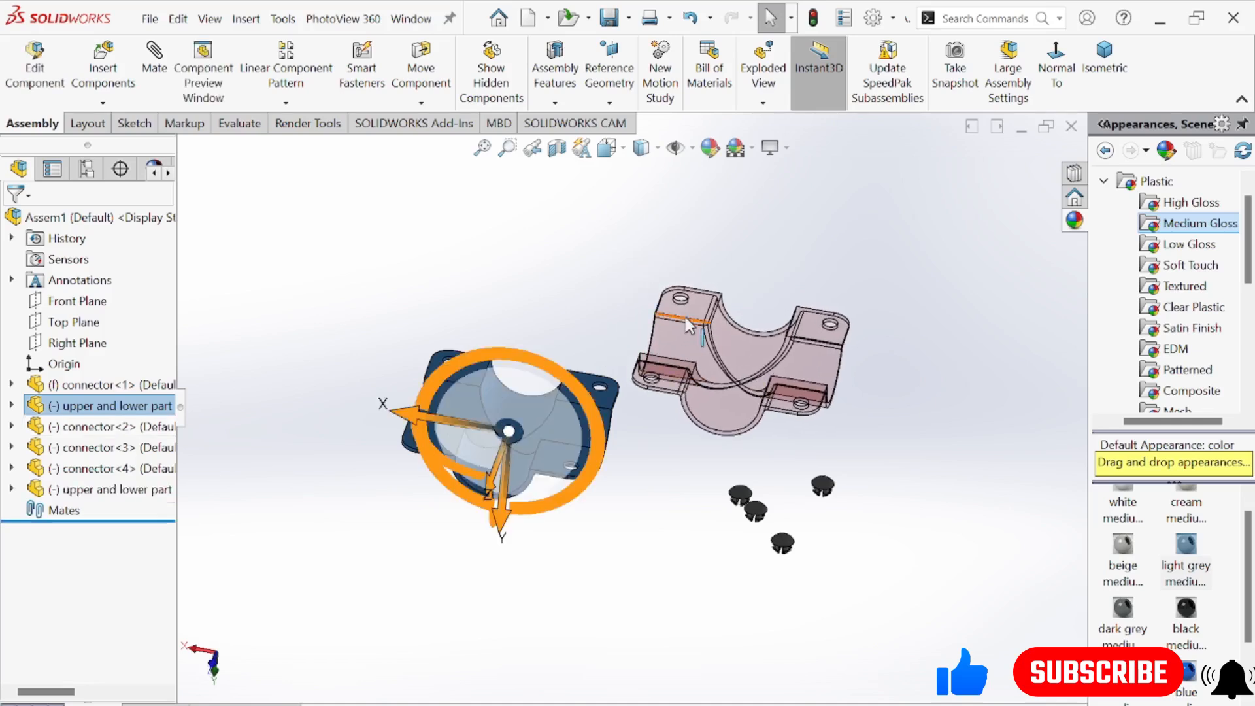
{"action": "left_click_drag", "start_coordinate": [596, 445], "coordinate": [338, 383]}
{"action": "mouse_move", "coordinate": [679, 438]}
{"action": "middle_mouse_down"}
{"action": "mouse_move", "coordinate": [686, 368]}
{"action": "mouse_move", "coordinate": [690, 439]}
{"action": "middle_mouse_up"}
{"action": "left_click_drag", "start_coordinate": [605, 422], "coordinate": [602, 414]}
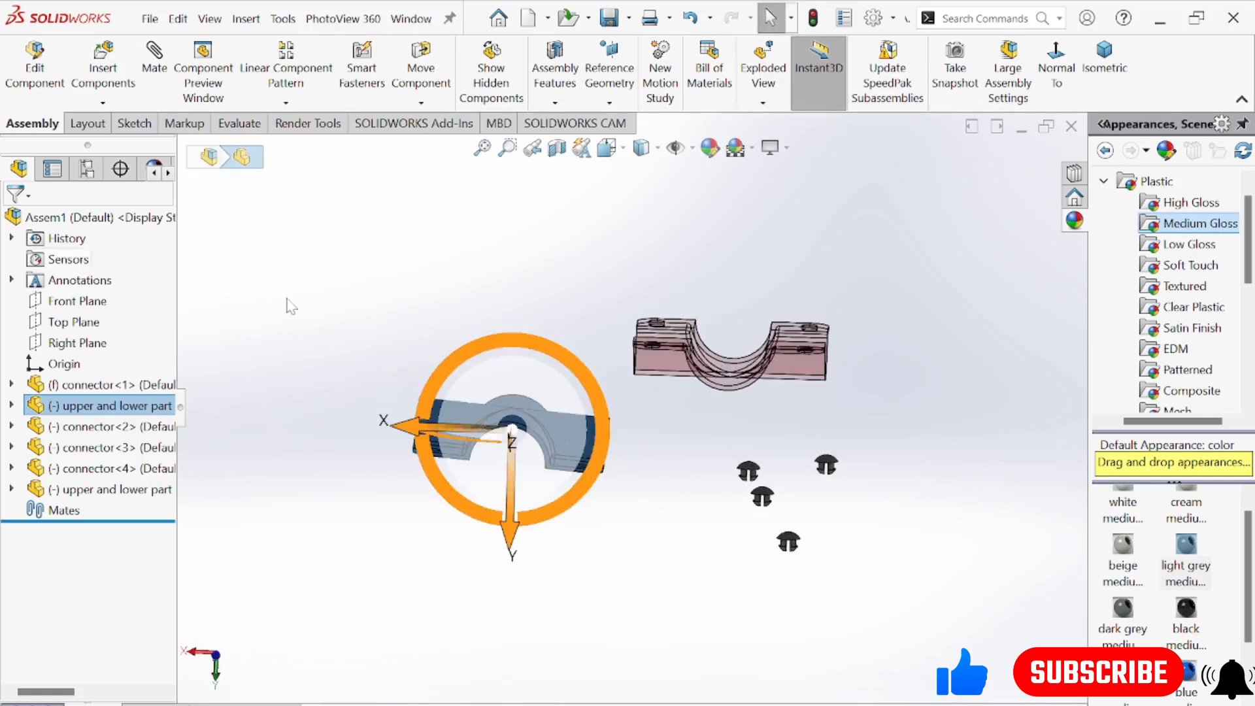
{"action": "left_click", "coordinate": [686, 255]}
{"action": "left_click", "coordinate": [603, 512]}
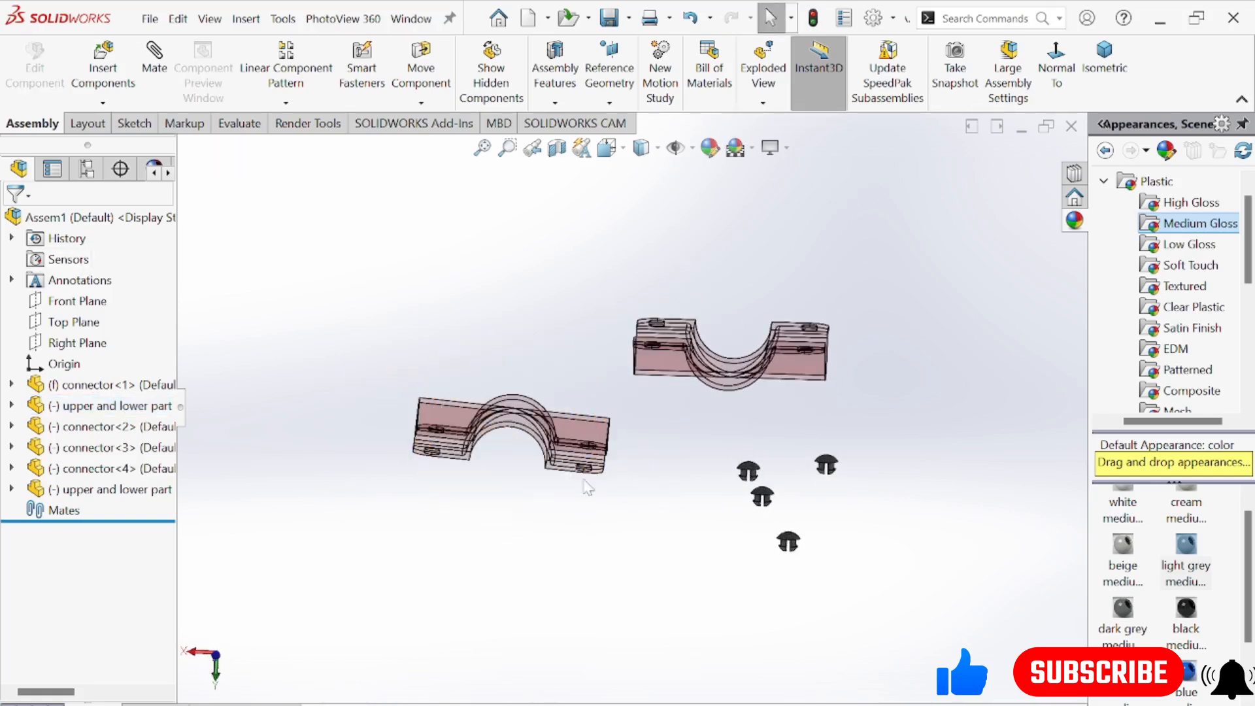
Add a coincident mate between the mating flange faces of the two clamp halves
{"action": "left_click", "coordinate": [583, 467]}
{"action": "middle_click_drag", "start_coordinate": [618, 502], "coordinate": [621, 571]}
{"action": "left_click", "coordinate": [625, 579]}
{"action": "scroll", "coordinate": [527, 548], "scroll_direction": "down", "scroll_amount": 2}
{"action": "middle_click_drag", "start_coordinate": [528, 548], "coordinate": [605, 386]}
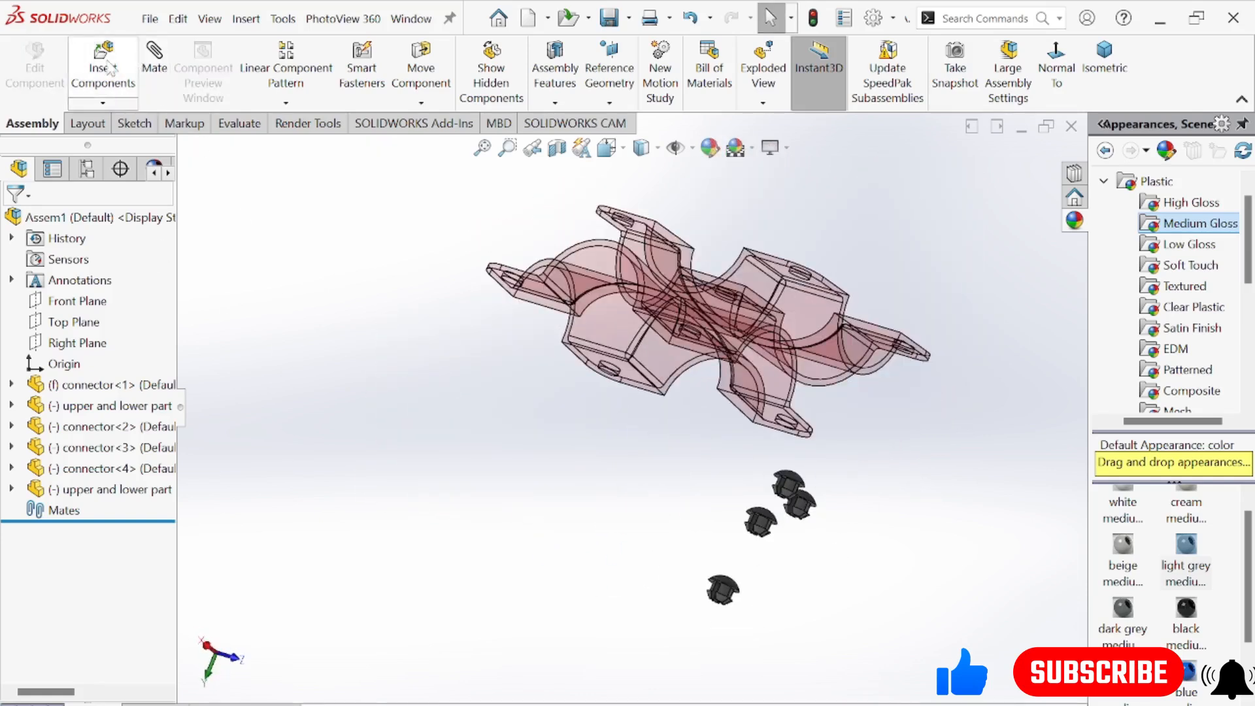
{"action": "middle_click_drag", "start_coordinate": [489, 301], "coordinate": [490, 348]}
{"action": "scroll", "coordinate": [617, 340], "scroll_direction": "down", "scroll_amount": 2}
{"action": "left_click", "coordinate": [618, 349]}
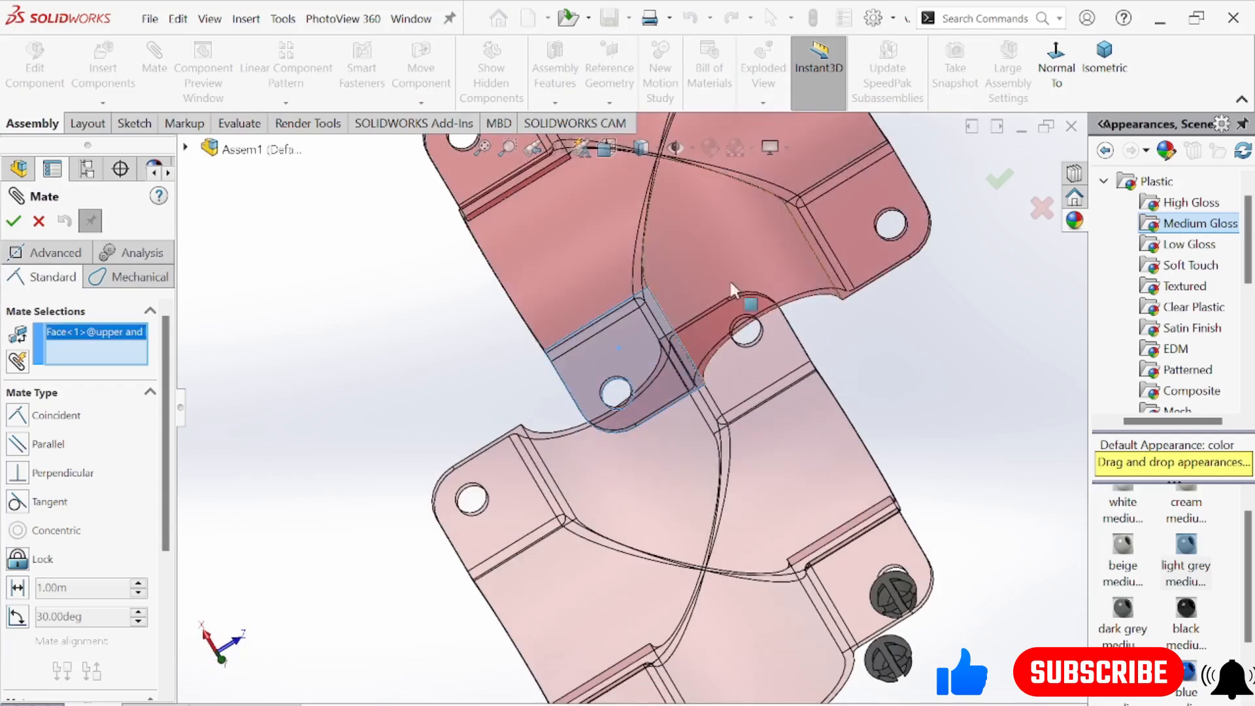
{"action": "middle_click_drag", "start_coordinate": [875, 423], "coordinate": [761, 594]}
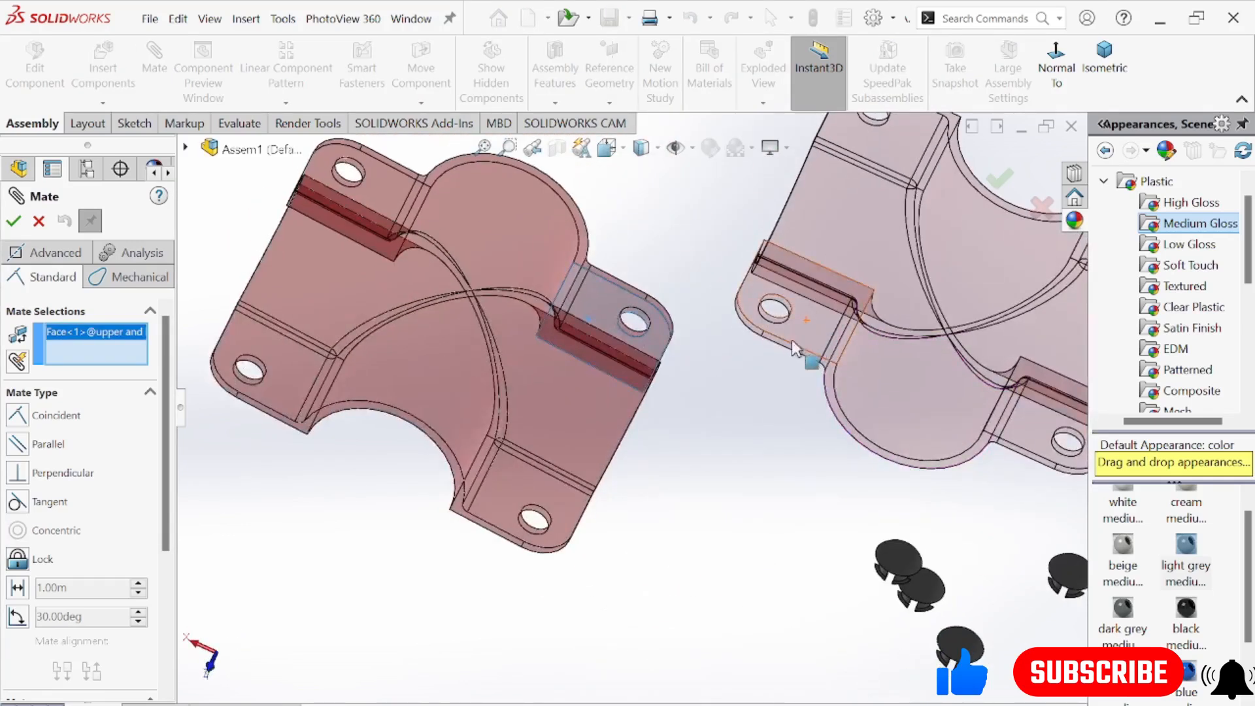
{"action": "left_click", "coordinate": [815, 328]}
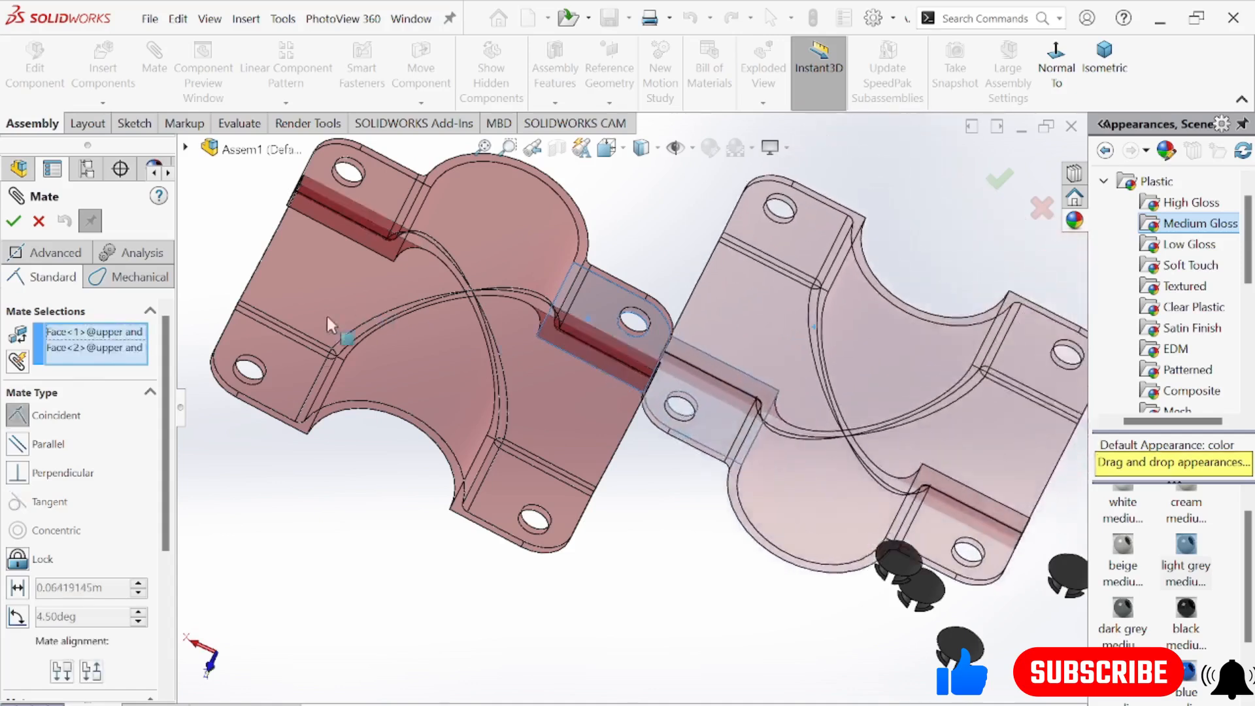
{"action": "middle_click_drag", "start_coordinate": [718, 442], "coordinate": [639, 413]}
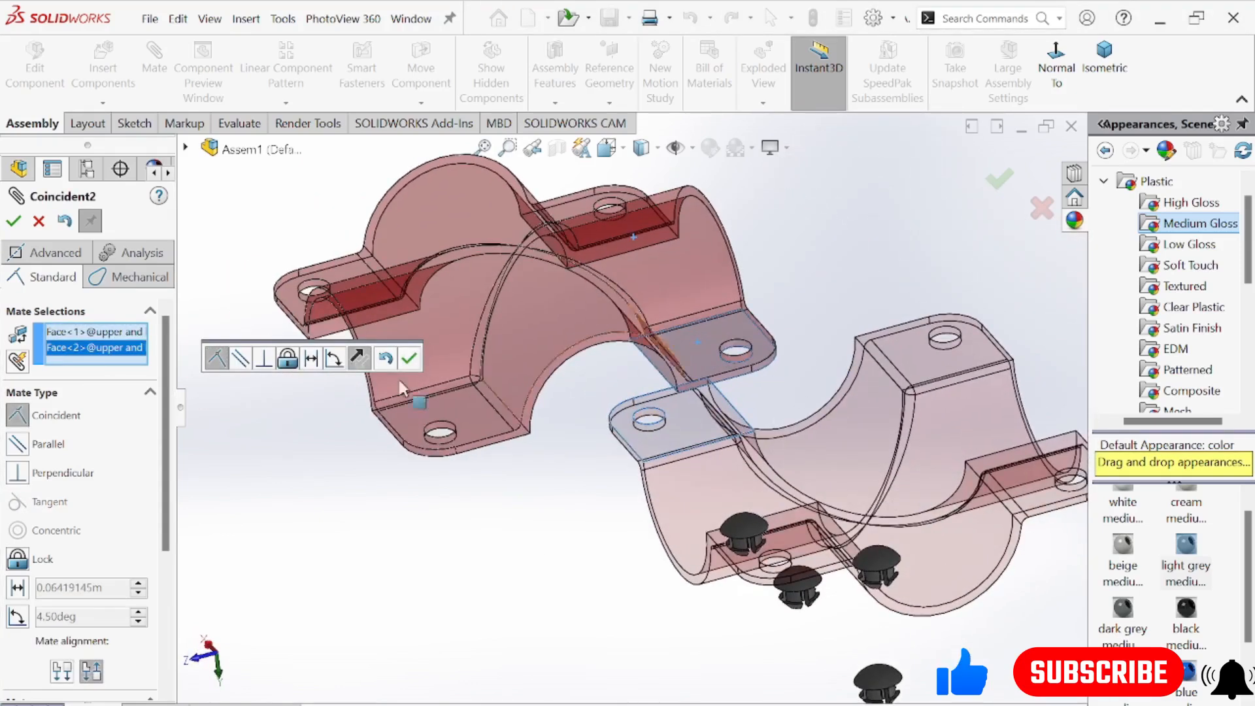
{"action": "left_click", "coordinate": [13, 221]}
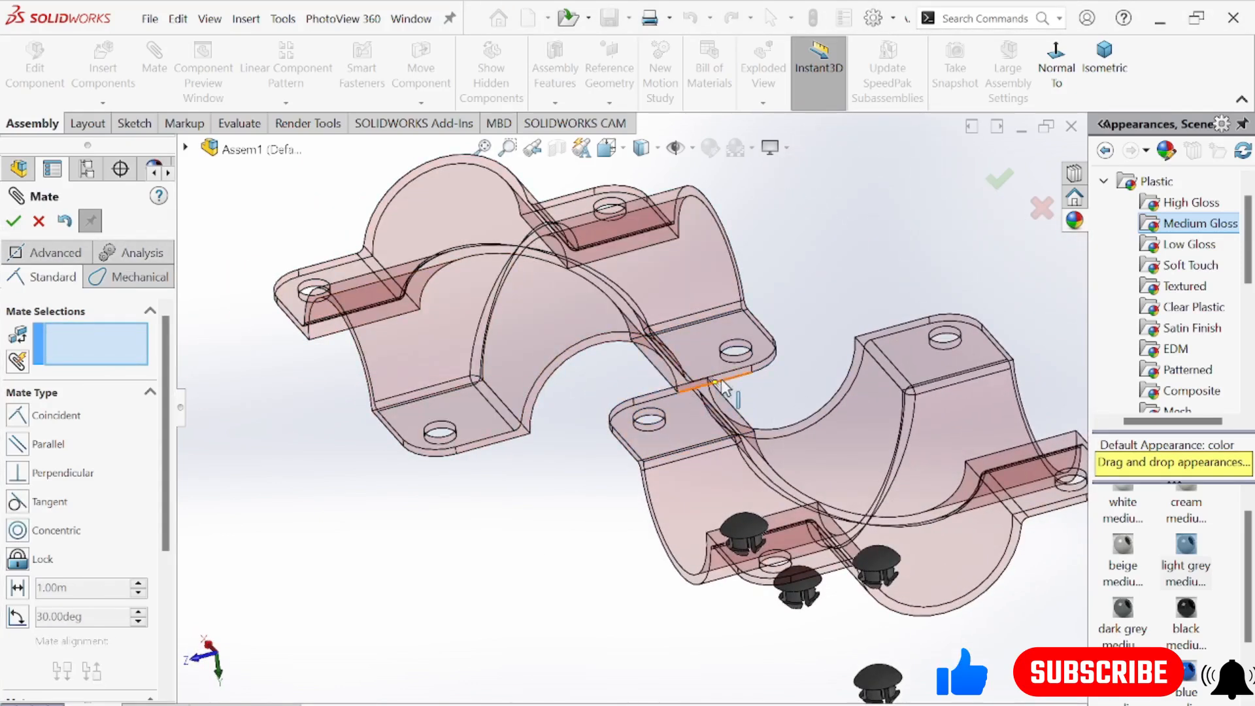
Add a coincident mate between the end faces around the arched openings on one side of both halves
{"action": "scroll", "coordinate": [724, 387], "scroll_direction": "down", "scroll_amount": 3}
{"action": "left_click", "coordinate": [731, 385]}
{"action": "scroll", "coordinate": [661, 345], "scroll_direction": "up", "scroll_amount": 5}
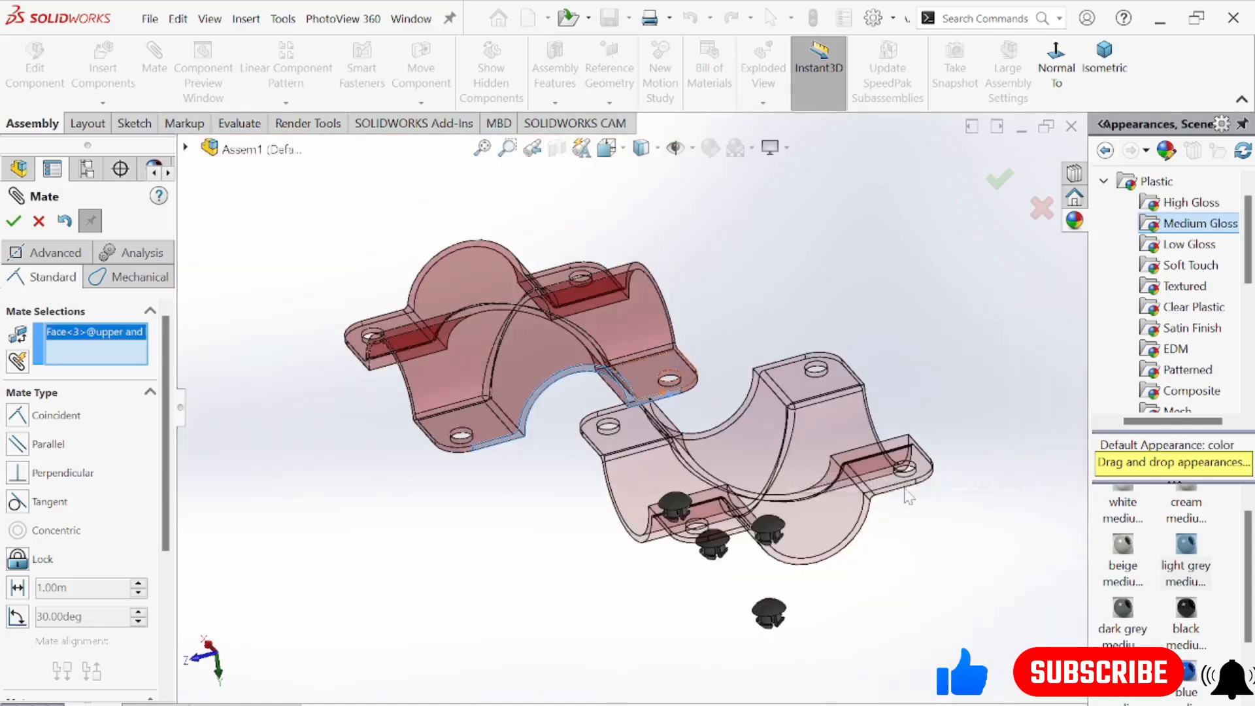
{"action": "scroll", "coordinate": [907, 497], "scroll_direction": "down", "scroll_amount": 3}
{"action": "left_click", "coordinate": [860, 476]}
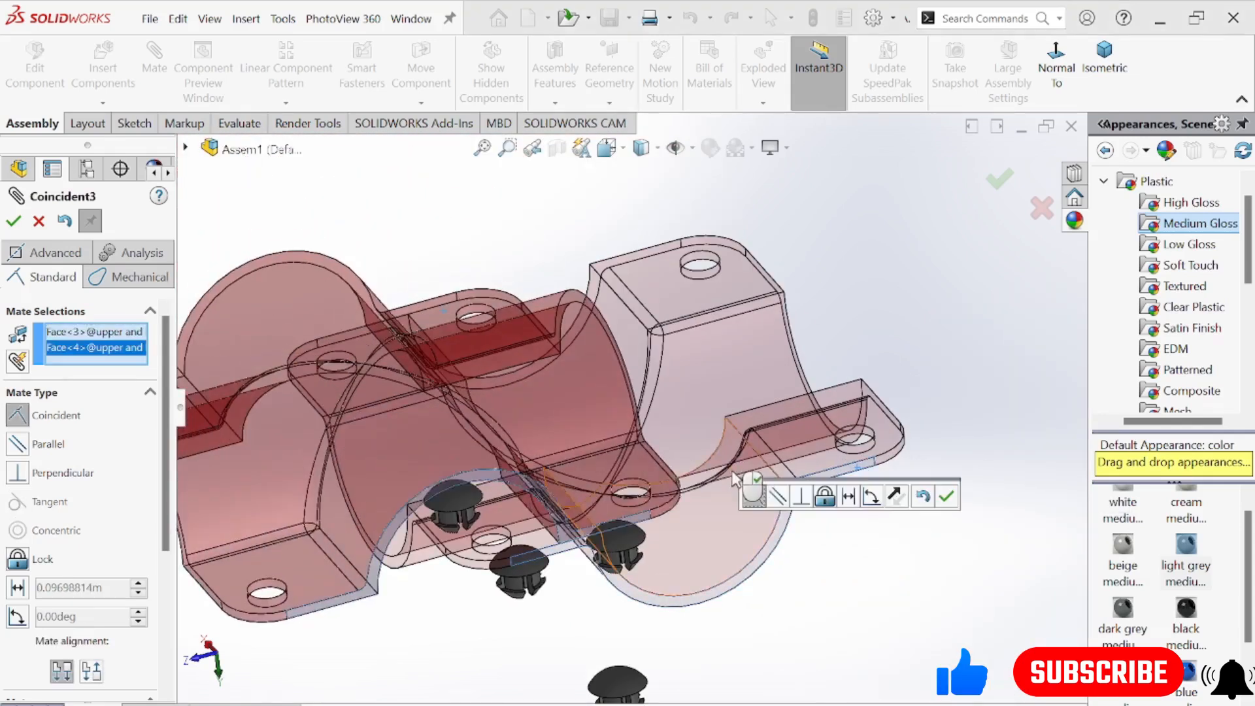
{"action": "middle_click_drag", "start_coordinate": [888, 515], "coordinate": [854, 539]}
{"action": "left_click", "coordinate": [945, 496]}
Align the adjacent side's end faces of both halves with another coincident mate and finish mating
{"action": "middle_click_drag", "start_coordinate": [706, 347], "coordinate": [699, 547]}
{"action": "left_click", "coordinate": [702, 551]}
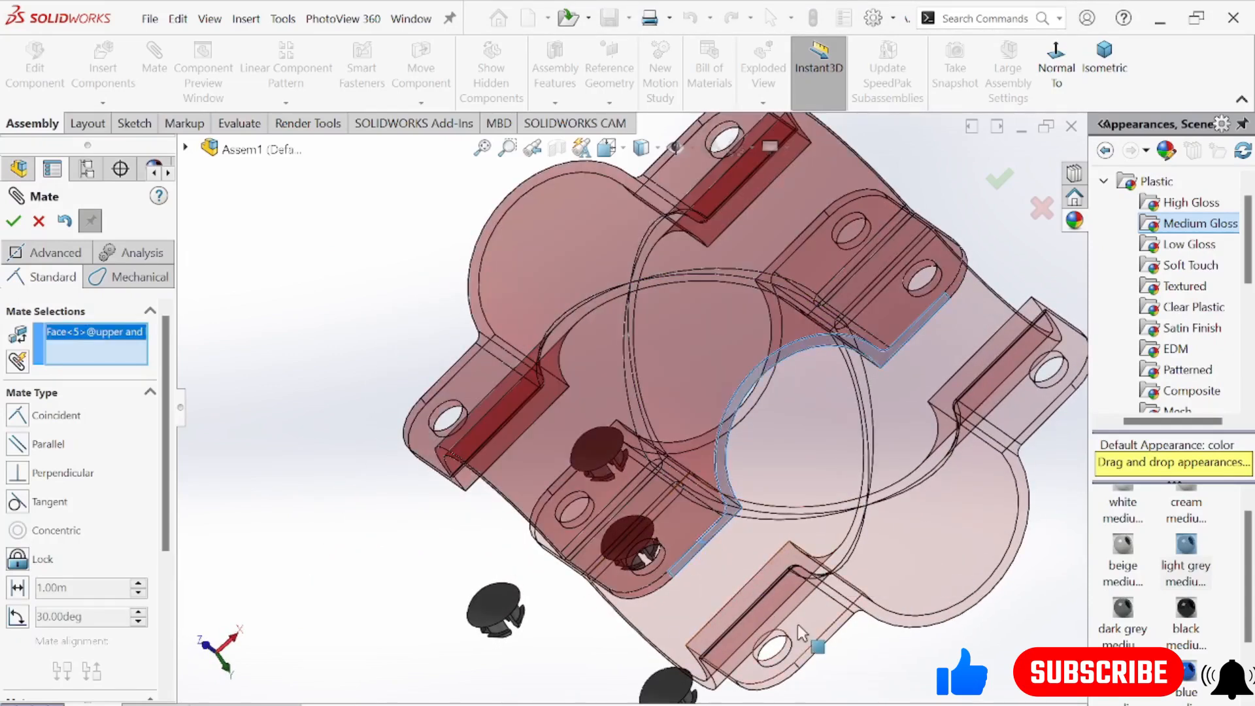
{"action": "left_click", "coordinate": [829, 642]}
{"action": "middle_click_drag", "start_coordinate": [830, 637], "coordinate": [751, 666]}
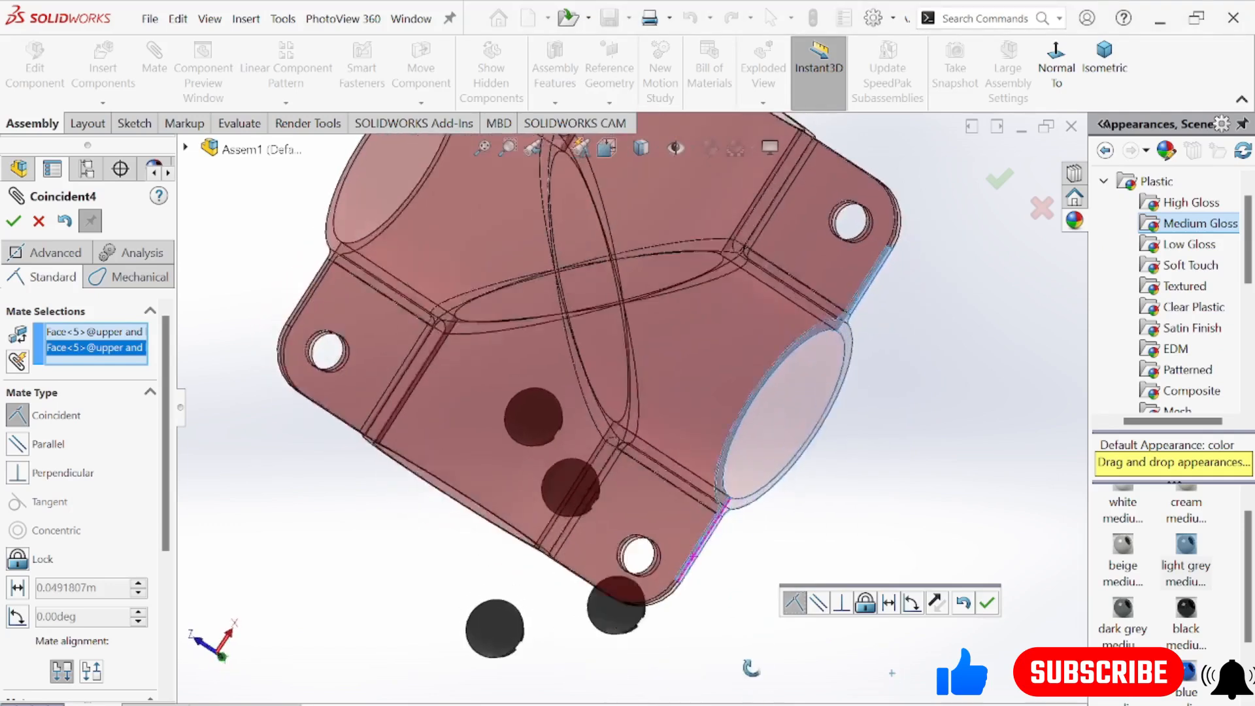
{"action": "left_click", "coordinate": [986, 602]}
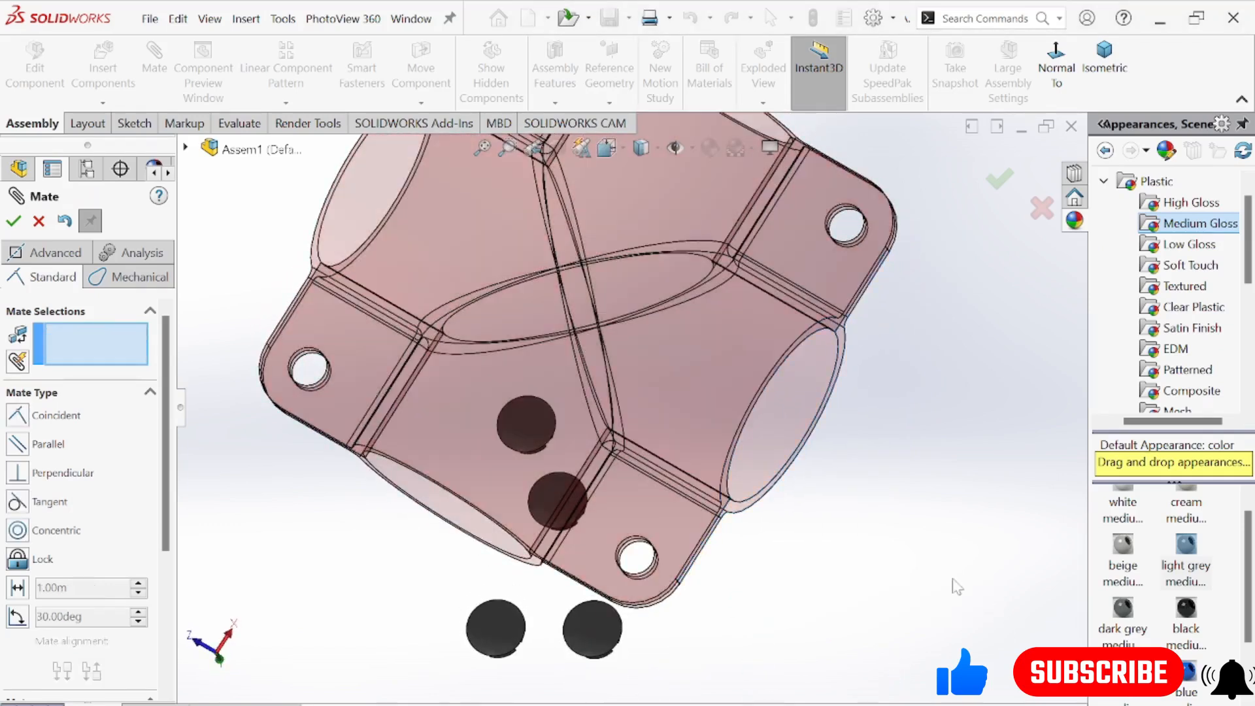
{"action": "left_click", "coordinate": [16, 221]}
Mate the underside of one connector's head to the outer flange face of the closed housing
{"action": "middle_click_drag", "start_coordinate": [597, 541], "coordinate": [597, 322]}
{"action": "scroll", "coordinate": [837, 563], "scroll_direction": "up", "scroll_amount": 5}
{"action": "middle_click_drag", "start_coordinate": [841, 563], "coordinate": [845, 573]}
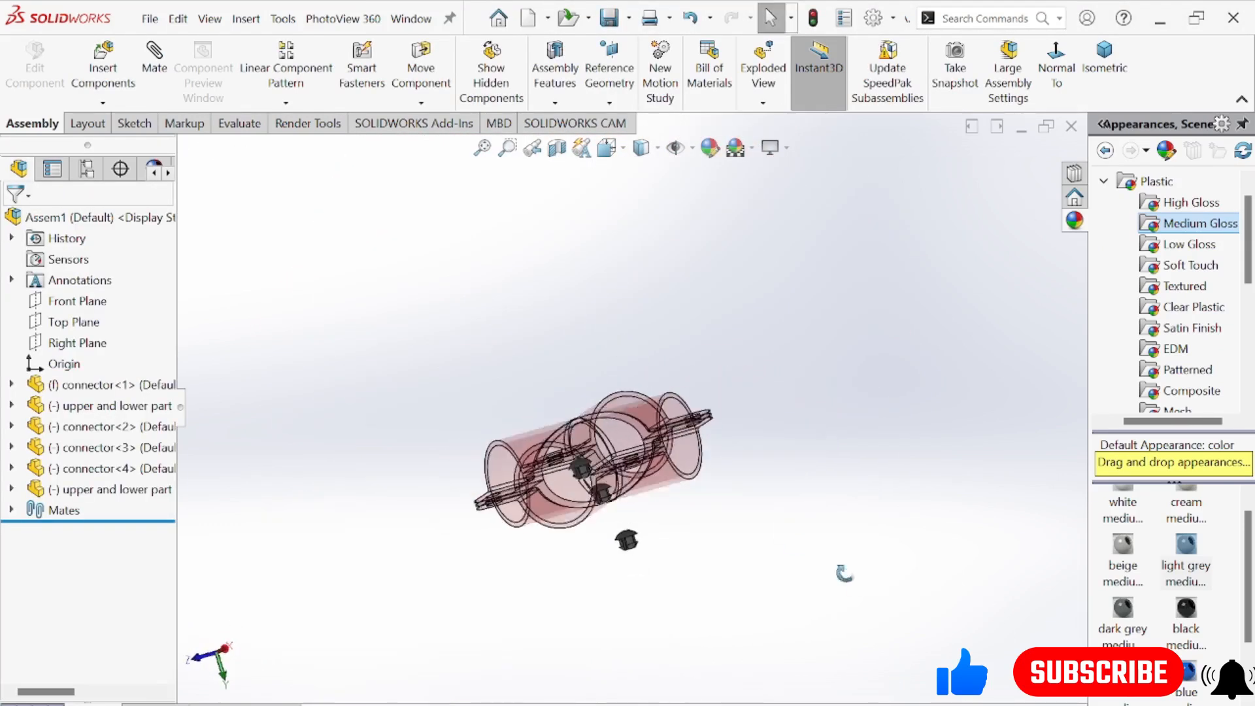
{"action": "scroll", "coordinate": [418, 433], "scroll_direction": "down", "scroll_amount": 10}
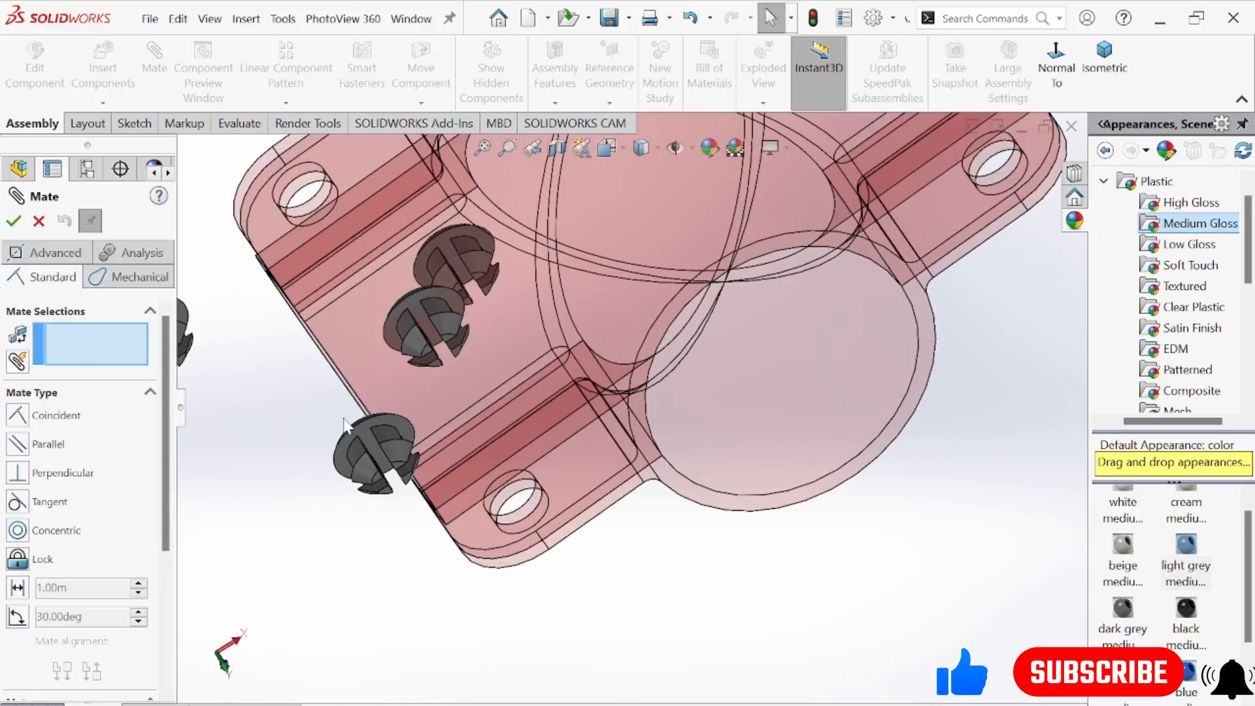
{"action": "scroll", "coordinate": [340, 421], "scroll_direction": "down", "scroll_amount": 3}
{"action": "left_click", "coordinate": [396, 446]}
{"action": "middle_click_drag", "start_coordinate": [503, 382], "coordinate": [762, 581]}
{"action": "scroll", "coordinate": [758, 523], "scroll_direction": "up", "scroll_amount": 5}
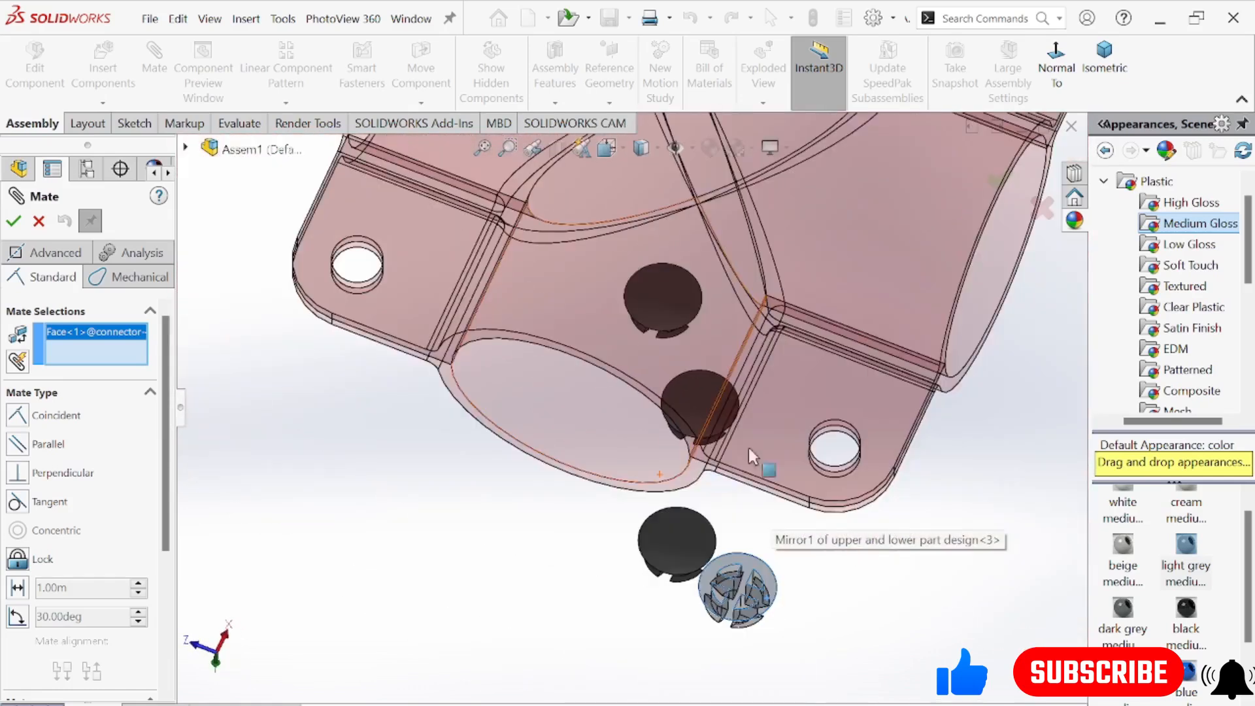
{"action": "left_click", "coordinate": [794, 434]}
{"action": "middle_click_drag", "start_coordinate": [794, 433], "coordinate": [879, 428]}
{"action": "left_click", "coordinate": [1066, 580]}
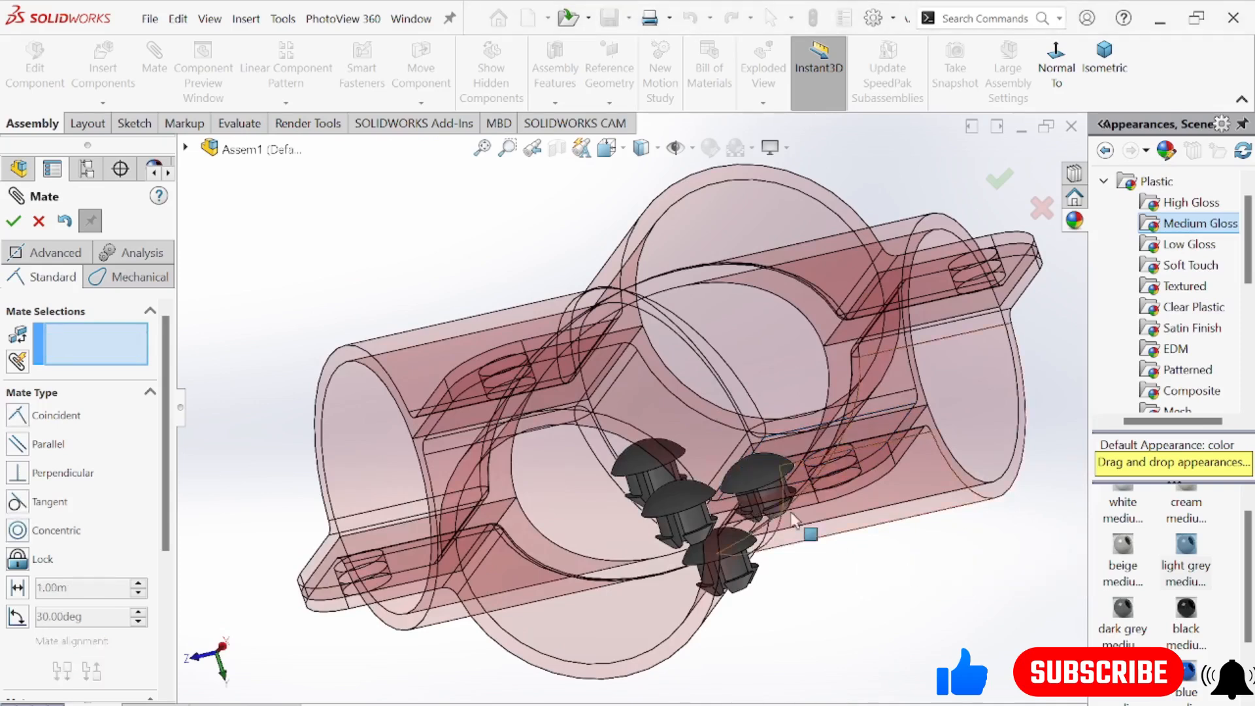
Mate the same connector's shank concentric with a flange hole of the housing
{"action": "middle_click_drag", "start_coordinate": [792, 512], "coordinate": [765, 439]}
{"action": "scroll", "coordinate": [790, 503], "scroll_direction": "down", "scroll_amount": 3}
{"action": "scroll", "coordinate": [673, 380], "scroll_direction": "down", "scroll_amount": 2}
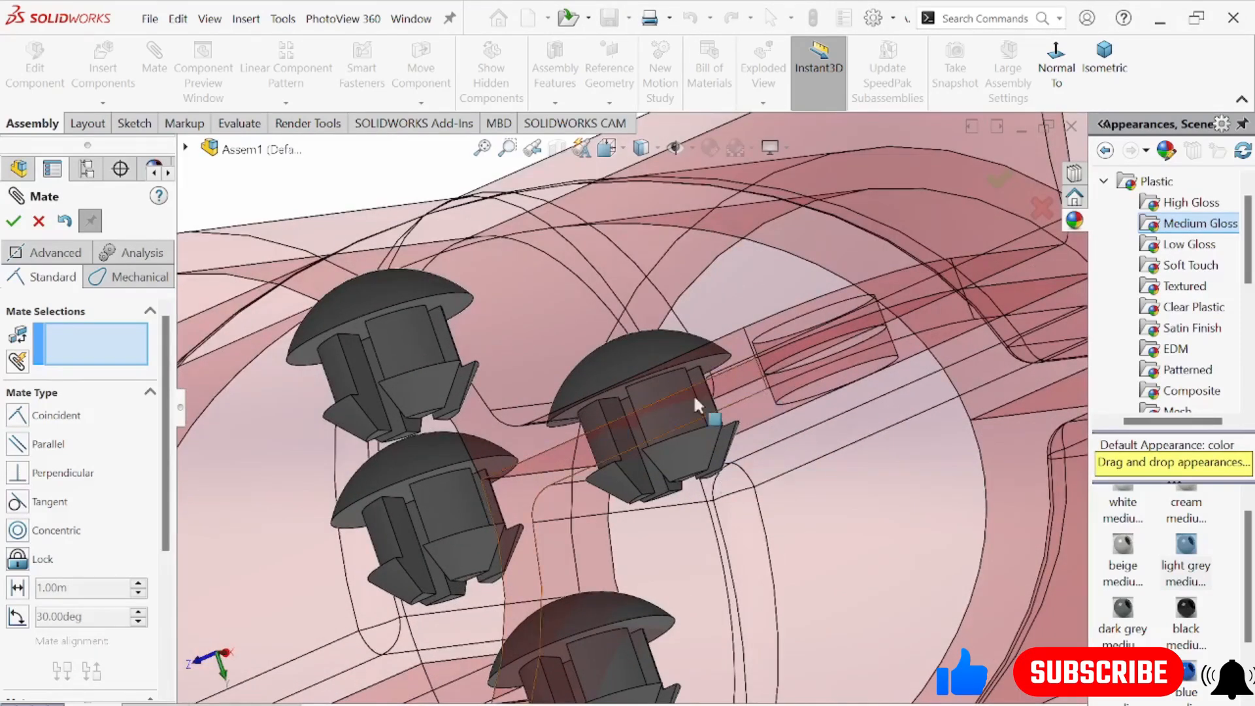
{"action": "middle_click_drag", "start_coordinate": [693, 393], "coordinate": [646, 445]}
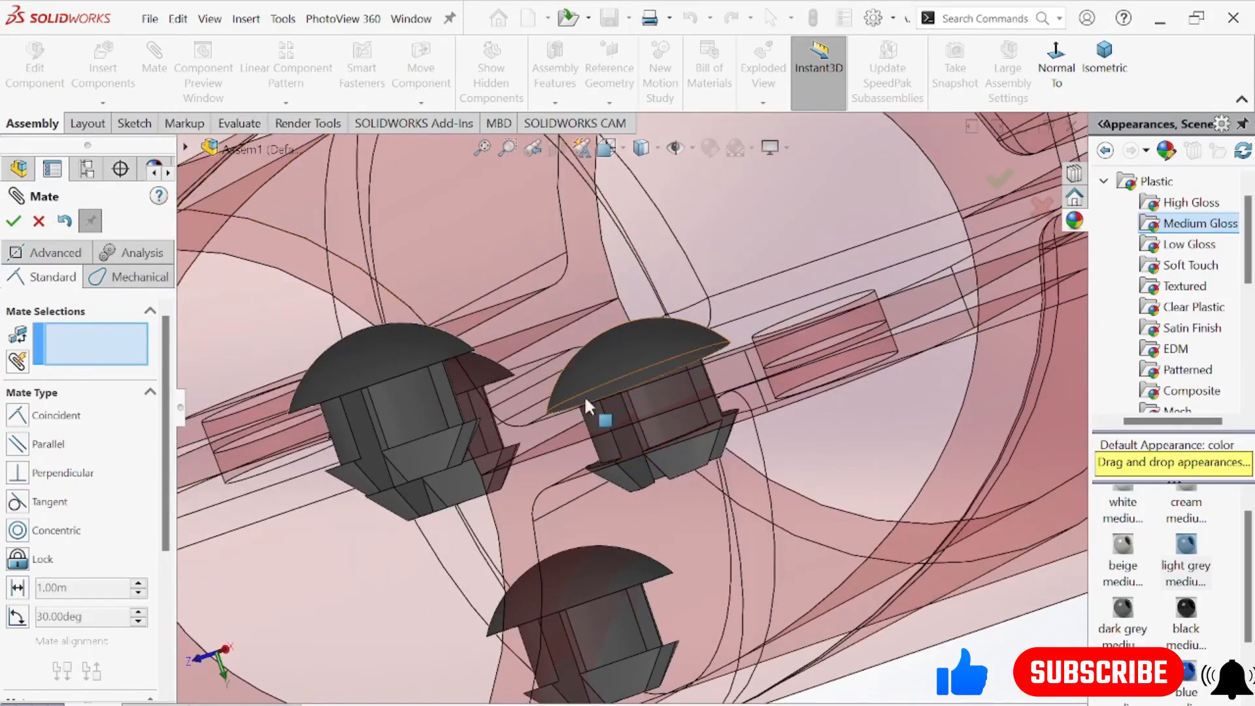
{"action": "left_click", "coordinate": [640, 400]}
{"action": "middle_click_drag", "start_coordinate": [639, 400], "coordinate": [833, 264]}
{"action": "middle_click_drag", "start_coordinate": [882, 336], "coordinate": [835, 254]}
{"action": "scroll", "coordinate": [776, 359], "scroll_direction": "up", "scroll_amount": 4}
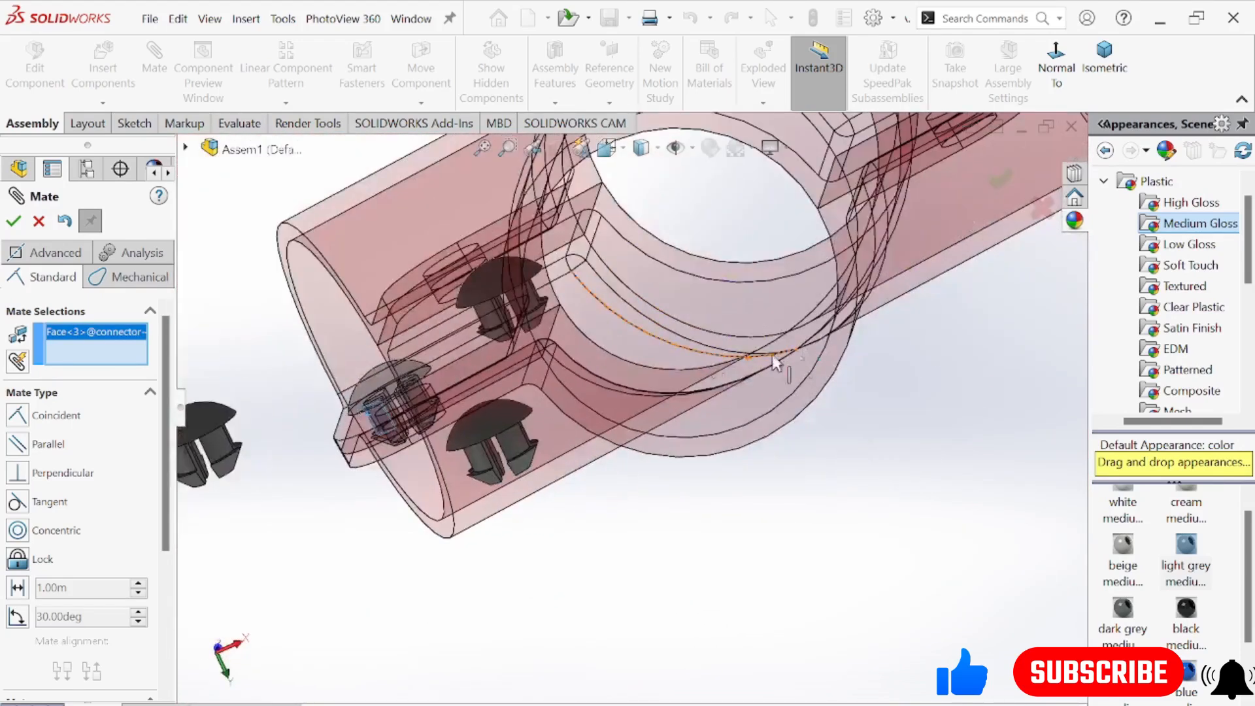
{"action": "middle_click_drag", "start_coordinate": [776, 359], "coordinate": [738, 320]}
{"action": "scroll", "coordinate": [347, 353], "scroll_direction": "down", "scroll_amount": 3}
{"action": "middle_click_drag", "start_coordinate": [361, 372], "coordinate": [313, 404]}
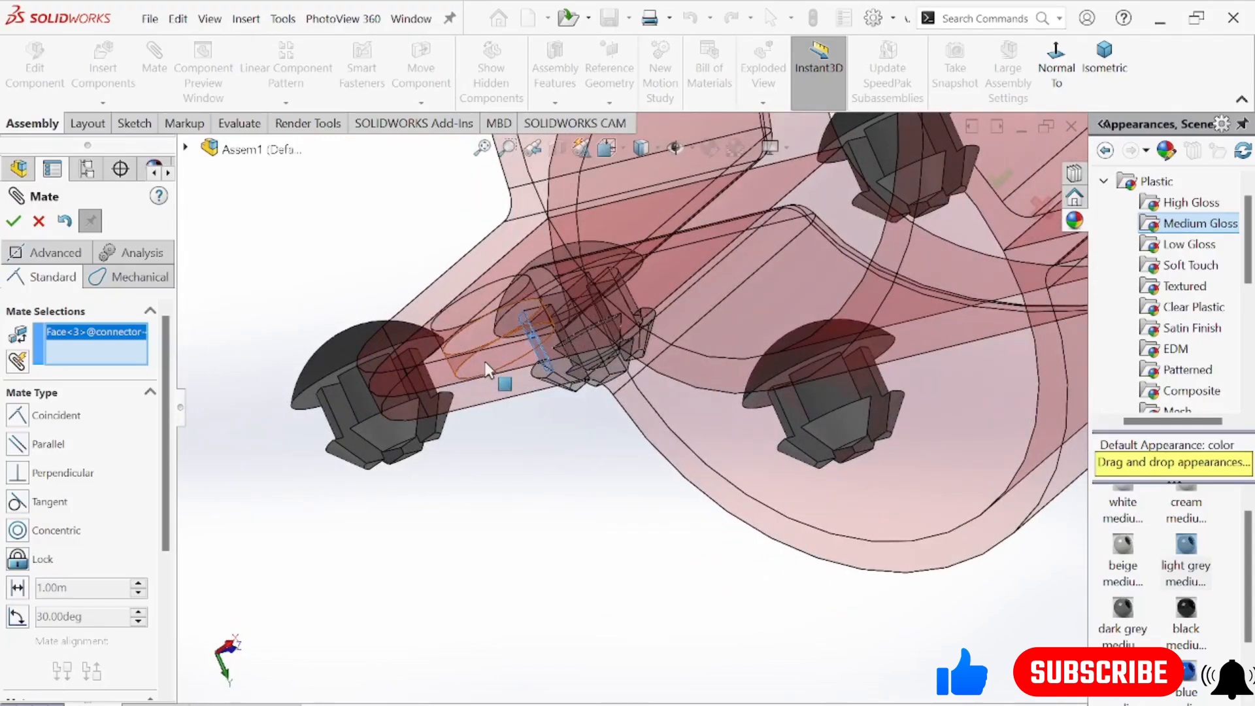
{"action": "left_click", "coordinate": [495, 357]}
{"action": "middle_click_drag", "start_coordinate": [580, 488], "coordinate": [615, 555]}
{"action": "left_click", "coordinate": [790, 341]}
Examine how the connector sits in the flange hole from several angles
{"action": "middle_click_drag", "start_coordinate": [790, 353], "coordinate": [643, 404]}
{"action": "scroll", "coordinate": [598, 444], "scroll_direction": "up", "scroll_amount": 4}
{"action": "middle_click_drag", "start_coordinate": [526, 504], "coordinate": [648, 594]}
{"action": "scroll", "coordinate": [657, 558], "scroll_direction": "down", "scroll_amount": 4}
{"action": "middle_click_drag", "start_coordinate": [675, 530], "coordinate": [752, 450]}
{"action": "scroll", "coordinate": [840, 347], "scroll_direction": "down", "scroll_amount": 4}
{"action": "middle_click_drag", "start_coordinate": [841, 350], "coordinate": [863, 548]}
{"action": "scroll", "coordinate": [795, 420], "scroll_direction": "down", "scroll_amount": 1}
{"action": "scroll", "coordinate": [758, 404], "scroll_direction": "up", "scroll_amount": 2}
{"action": "scroll", "coordinate": [758, 405], "scroll_direction": "down", "scroll_amount": 2}
{"action": "scroll", "coordinate": [789, 458], "scroll_direction": "up", "scroll_amount": 2}
{"action": "scroll", "coordinate": [789, 457], "scroll_direction": "down", "scroll_amount": 4}
{"action": "scroll", "coordinate": [743, 442], "scroll_direction": "up", "scroll_amount": 6}
{"action": "middle_click_drag", "start_coordinate": [779, 445], "coordinate": [611, 397]}
{"action": "middle_click_drag", "start_coordinate": [522, 369], "coordinate": [617, 551]}
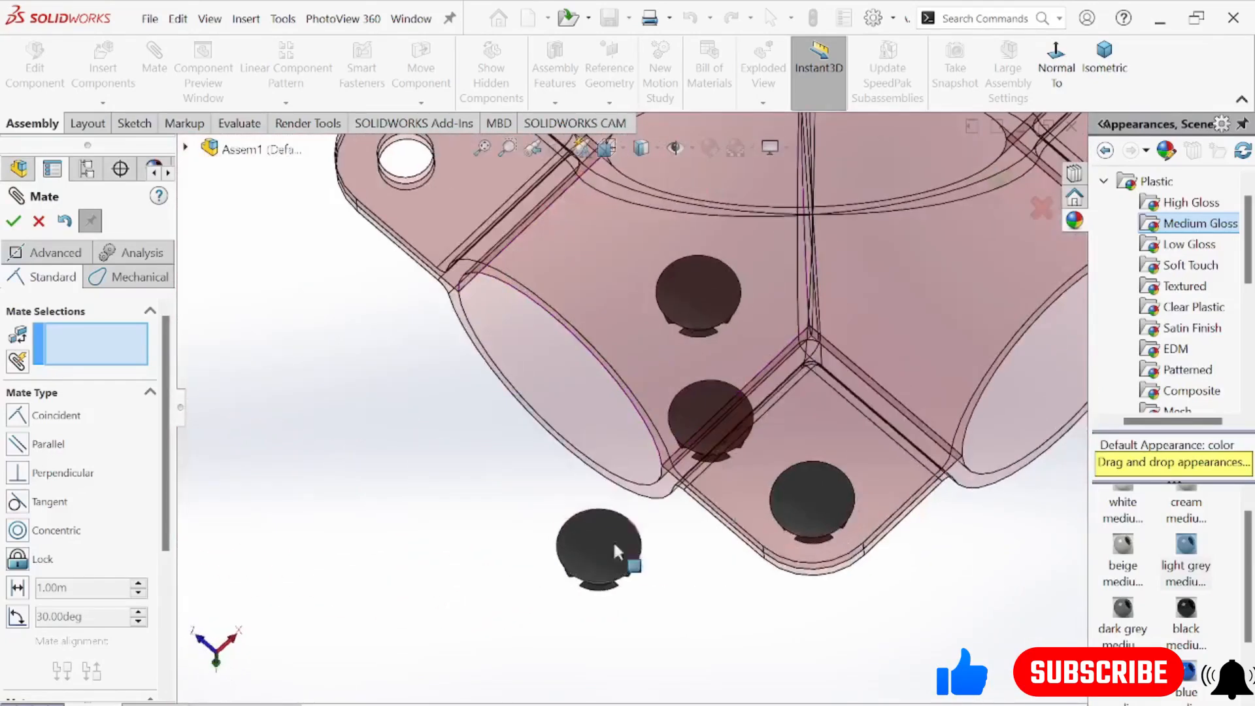
{"action": "left_click", "coordinate": [797, 485]}
{"action": "scroll", "coordinate": [758, 480], "scroll_direction": "up", "scroll_amount": 5}
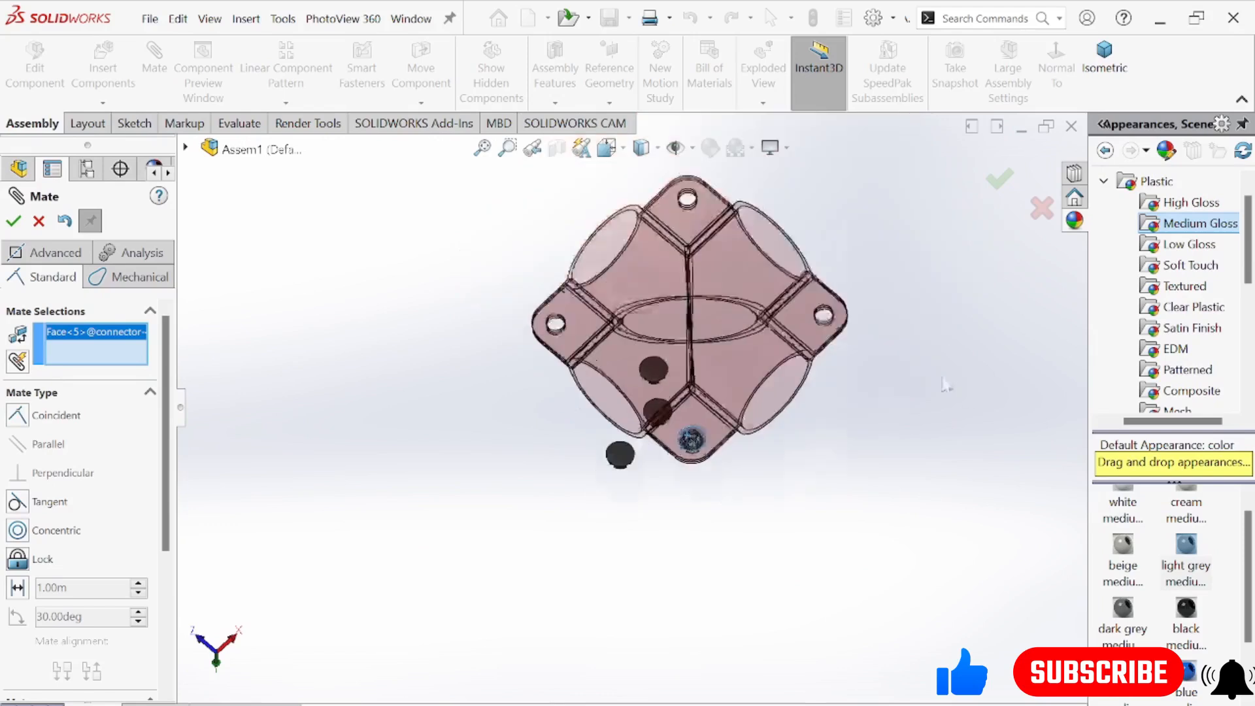
{"action": "scroll", "coordinate": [892, 292], "scroll_direction": "down", "scroll_amount": 3}
{"action": "left_click", "coordinate": [1000, 179]}
{"action": "scroll", "coordinate": [852, 367], "scroll_direction": "up", "scroll_amount": 3}
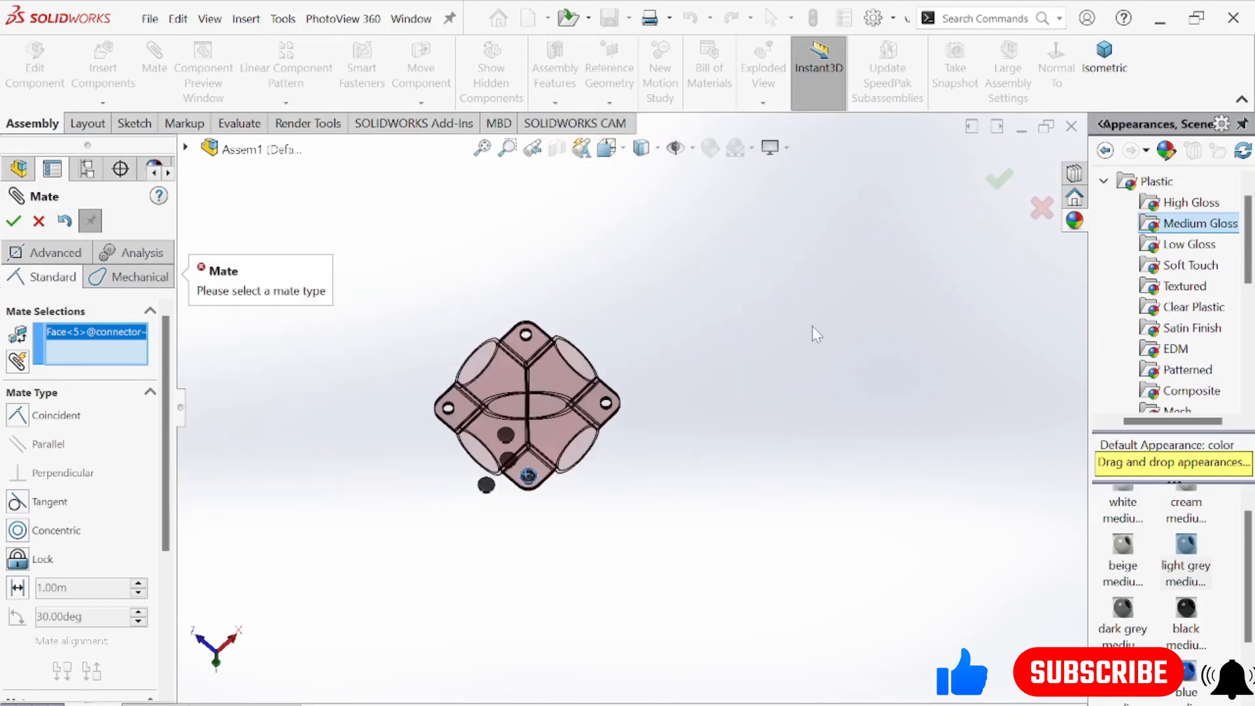
{"action": "left_click", "coordinate": [38, 221]}
{"action": "scroll", "coordinate": [566, 414], "scroll_direction": "down", "scroll_amount": 3}
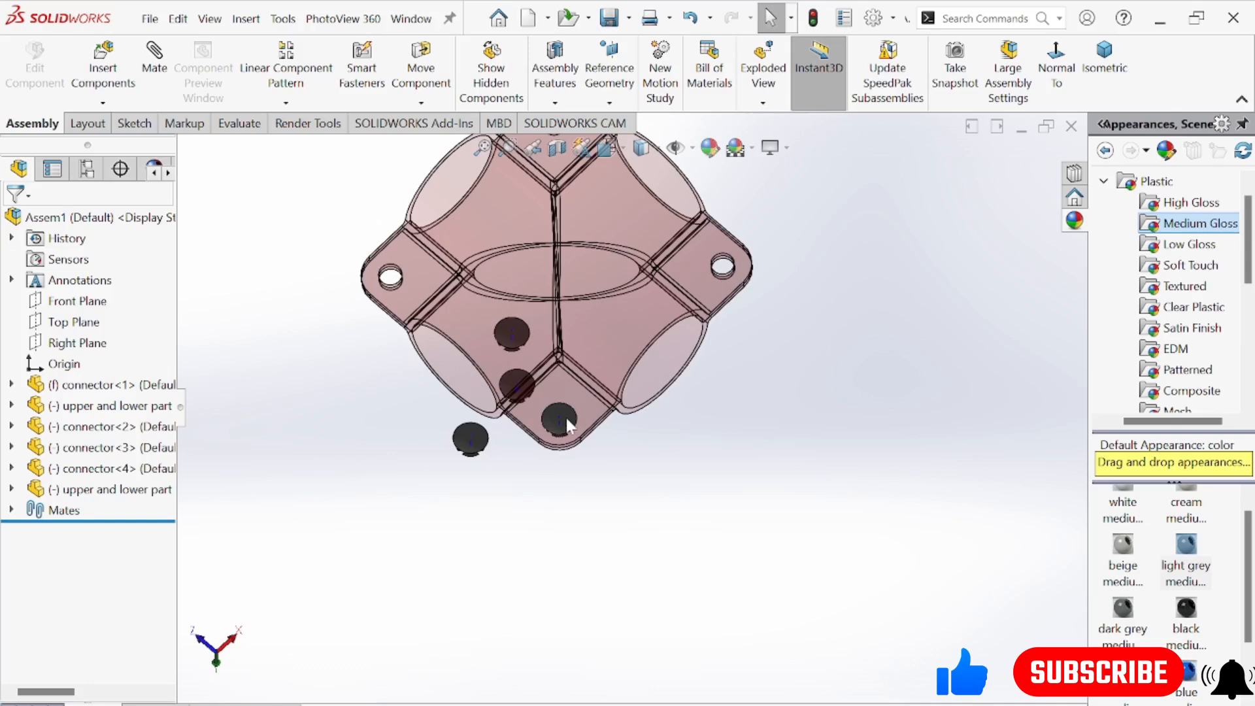
Mate a second connector's shank concentric with an empty flange hole next to the fitted connector
{"action": "left_click", "coordinate": [566, 419]}
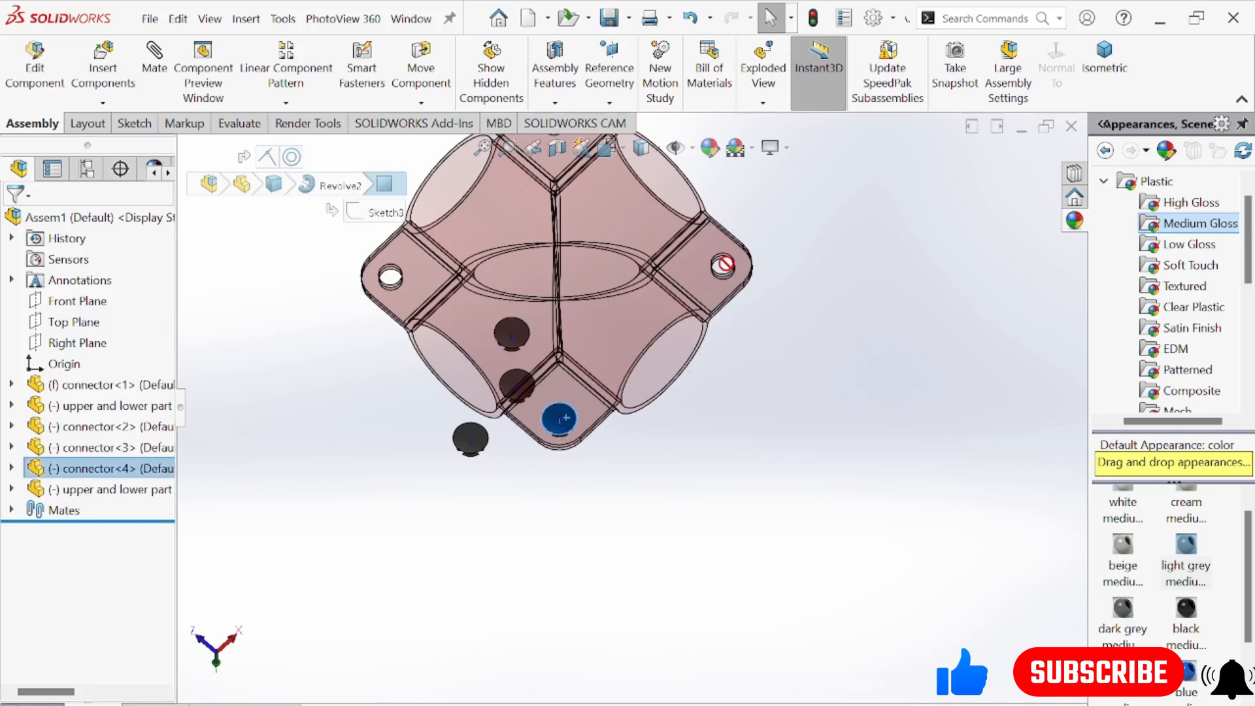
{"action": "left_click", "coordinate": [556, 528]}
{"action": "middle_click_drag", "start_coordinate": [556, 528], "coordinate": [570, 341]}
{"action": "middle_click_drag", "start_coordinate": [489, 303], "coordinate": [497, 378]}
{"action": "scroll", "coordinate": [496, 377], "scroll_direction": "down", "scroll_amount": 5}
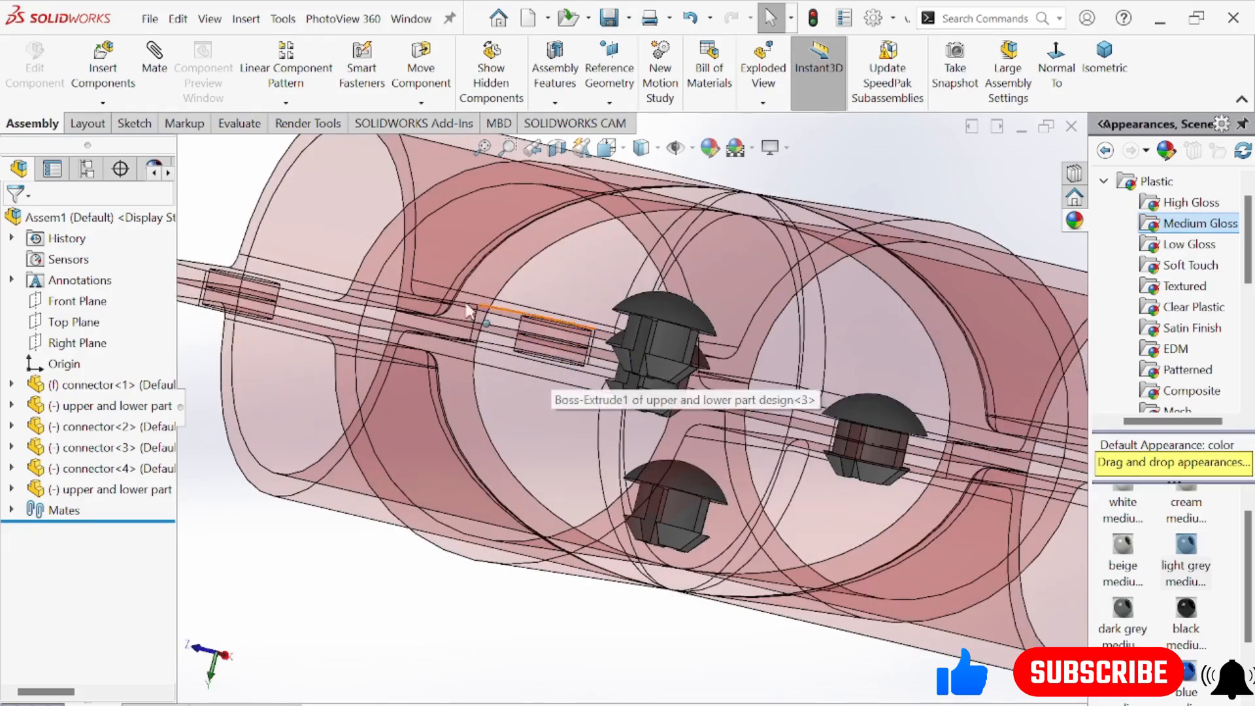
{"action": "left_click", "coordinate": [666, 334]}
{"action": "scroll", "coordinate": [567, 259], "scroll_direction": "up", "scroll_amount": 3}
{"action": "middle_click_drag", "start_coordinate": [850, 562], "coordinate": [895, 350]}
{"action": "scroll", "coordinate": [896, 346], "scroll_direction": "down", "scroll_amount": 5}
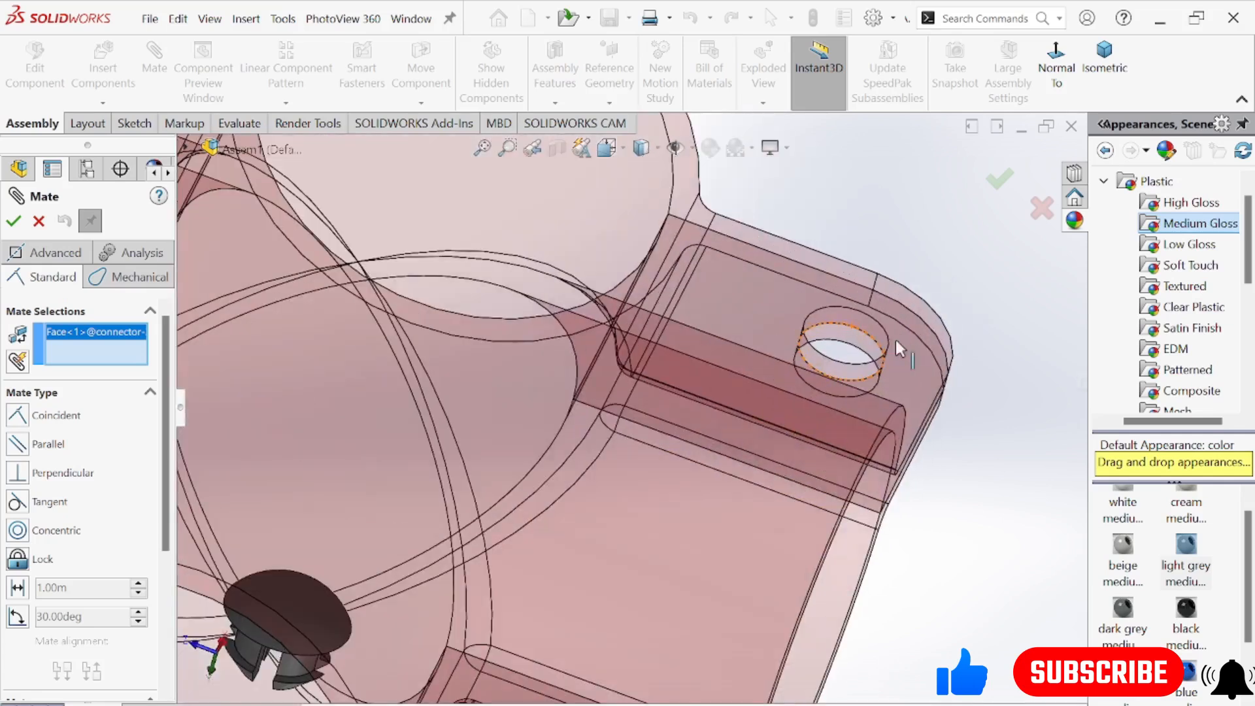
{"action": "left_click", "coordinate": [861, 328]}
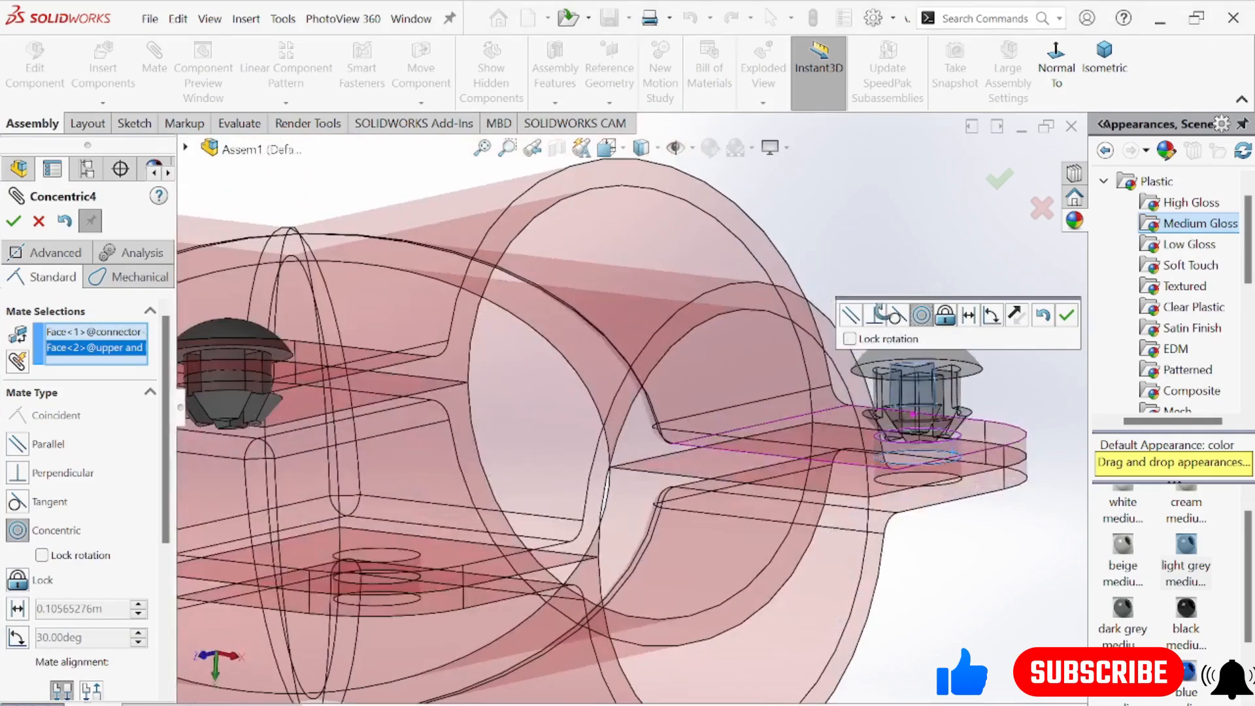
{"action": "left_click", "coordinate": [1066, 317]}
Mate the underside of the second connector's head coincident with the outer flange face and finish mating
{"action": "middle_click_drag", "start_coordinate": [908, 390], "coordinate": [935, 356]}
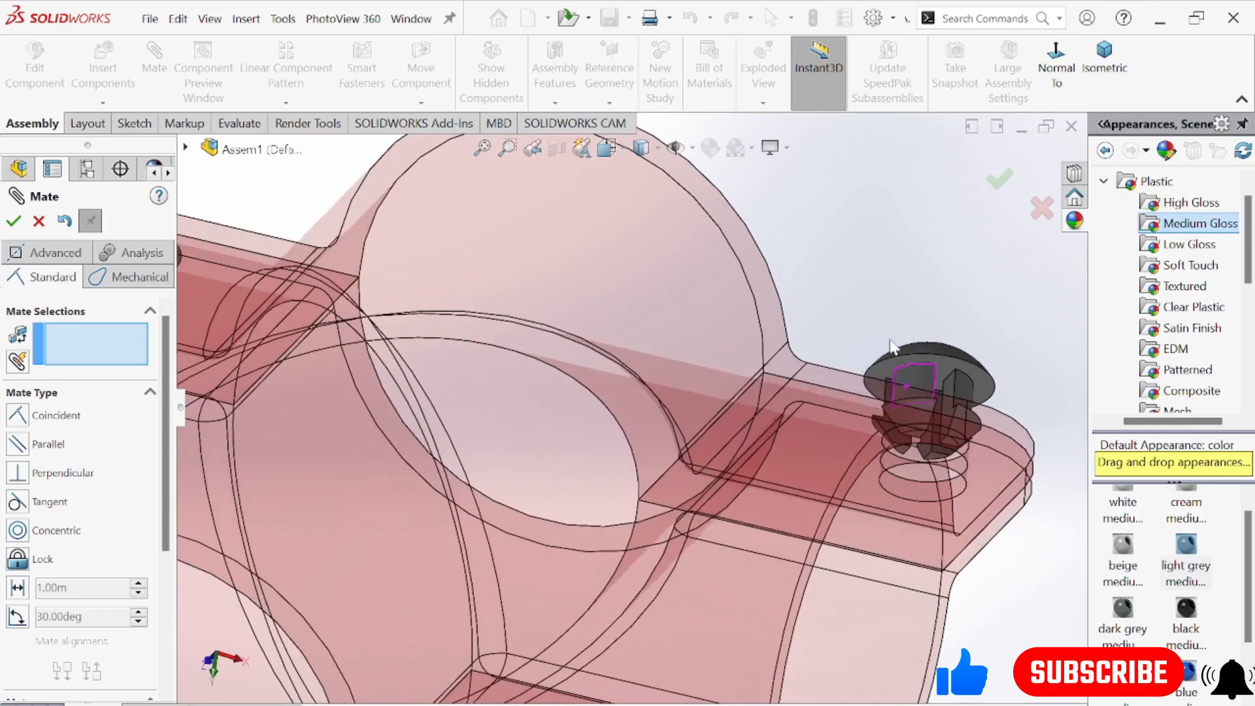
{"action": "left_click", "coordinate": [941, 366]}
{"action": "middle_click_drag", "start_coordinate": [922, 336], "coordinate": [1030, 400]}
{"action": "left_click", "coordinate": [982, 304]}
{"action": "left_click", "coordinate": [1068, 447]}
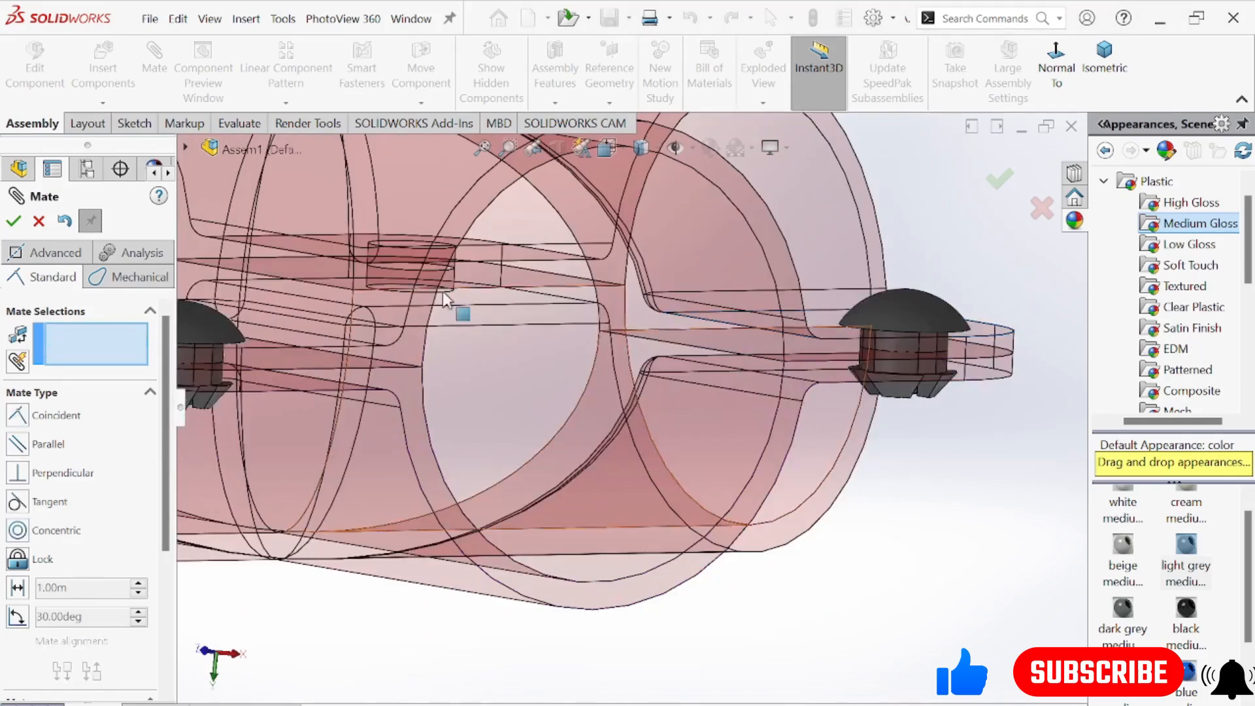
{"action": "left_click", "coordinate": [13, 221]}
Mate a third connector's shank concentric with one of the two remaining empty flange holes
{"action": "key", "text": "f"}
{"action": "middle_click_drag", "start_coordinate": [881, 469], "coordinate": [553, 497]}
{"action": "scroll", "coordinate": [549, 486], "scroll_direction": "down", "scroll_amount": 5}
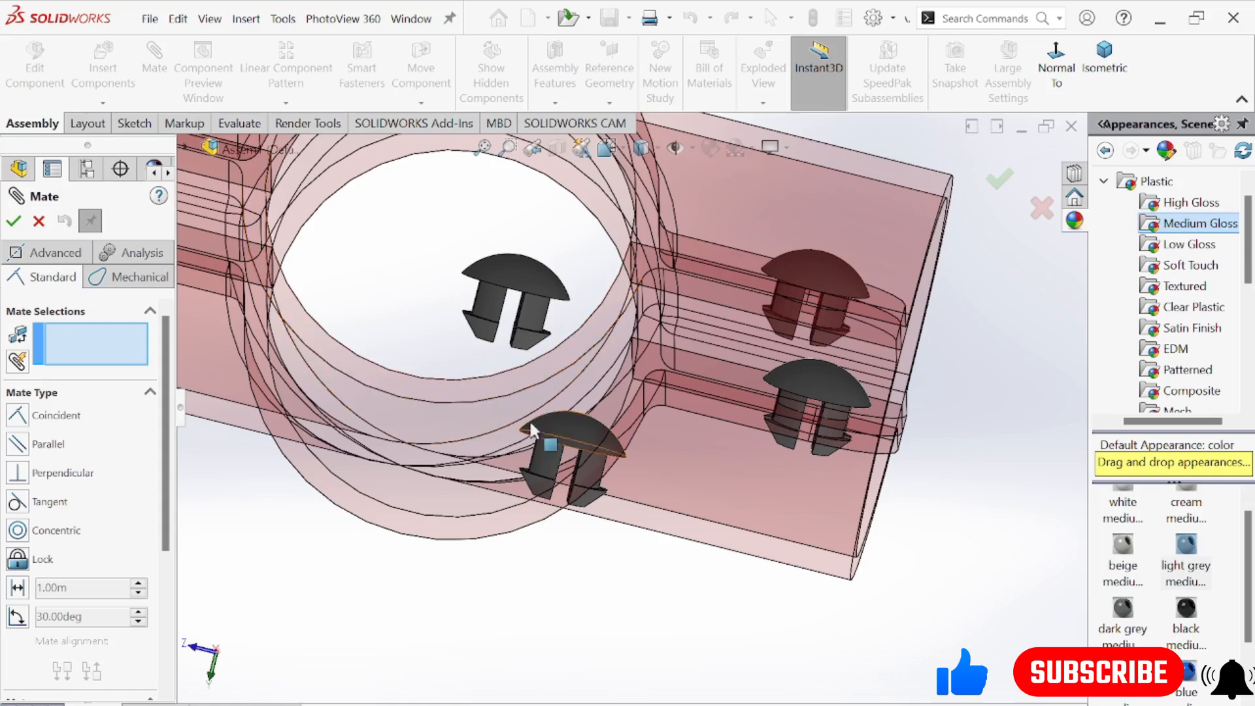
{"action": "left_click", "coordinate": [543, 449]}
{"action": "scroll", "coordinate": [543, 449], "scroll_direction": "up", "scroll_amount": 5}
{"action": "middle_click_drag", "start_coordinate": [542, 450], "coordinate": [458, 424]}
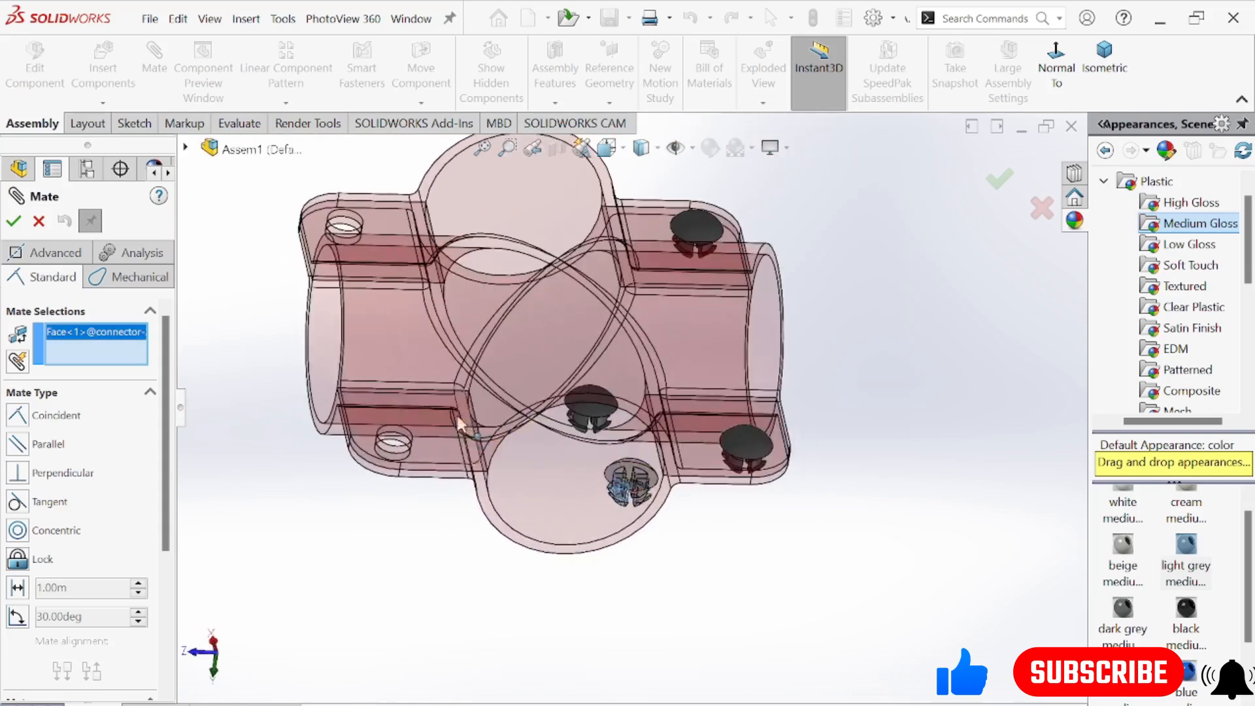
{"action": "scroll", "coordinate": [459, 424], "scroll_direction": "down", "scroll_amount": 6}
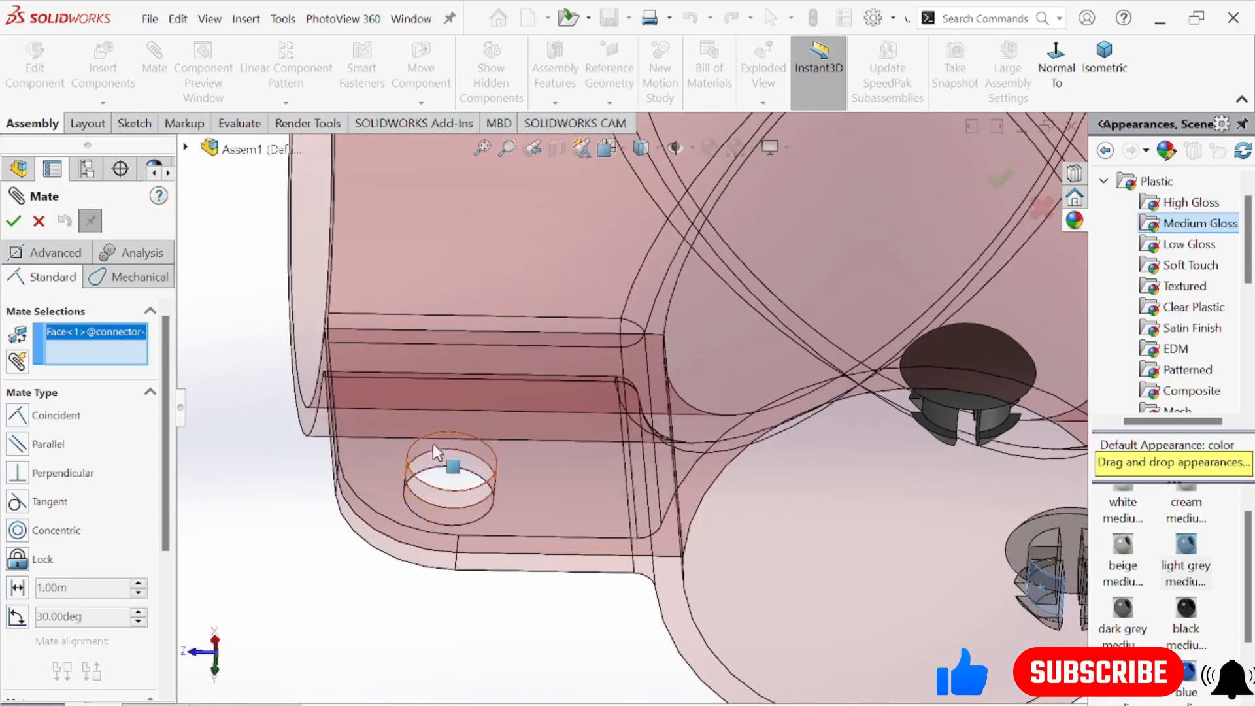
{"action": "scroll", "coordinate": [434, 446], "scroll_direction": "down", "scroll_amount": 2}
{"action": "scroll", "coordinate": [434, 446], "scroll_direction": "up", "scroll_amount": 2}
{"action": "middle_click_drag", "start_coordinate": [549, 485], "coordinate": [745, 382]}
{"action": "scroll", "coordinate": [551, 428], "scroll_direction": "down", "scroll_amount": 4}
{"action": "left_click", "coordinate": [596, 404]}
{"action": "left_click", "coordinate": [826, 369]}
Seat the third connector with a coincident mate between its head's underside and the outer flange face, and finish mating
{"action": "middle_click_drag", "start_coordinate": [608, 580], "coordinate": [588, 515]}
{"action": "left_click", "coordinate": [622, 548]}
{"action": "middle_click_drag", "start_coordinate": [631, 398], "coordinate": [654, 484]}
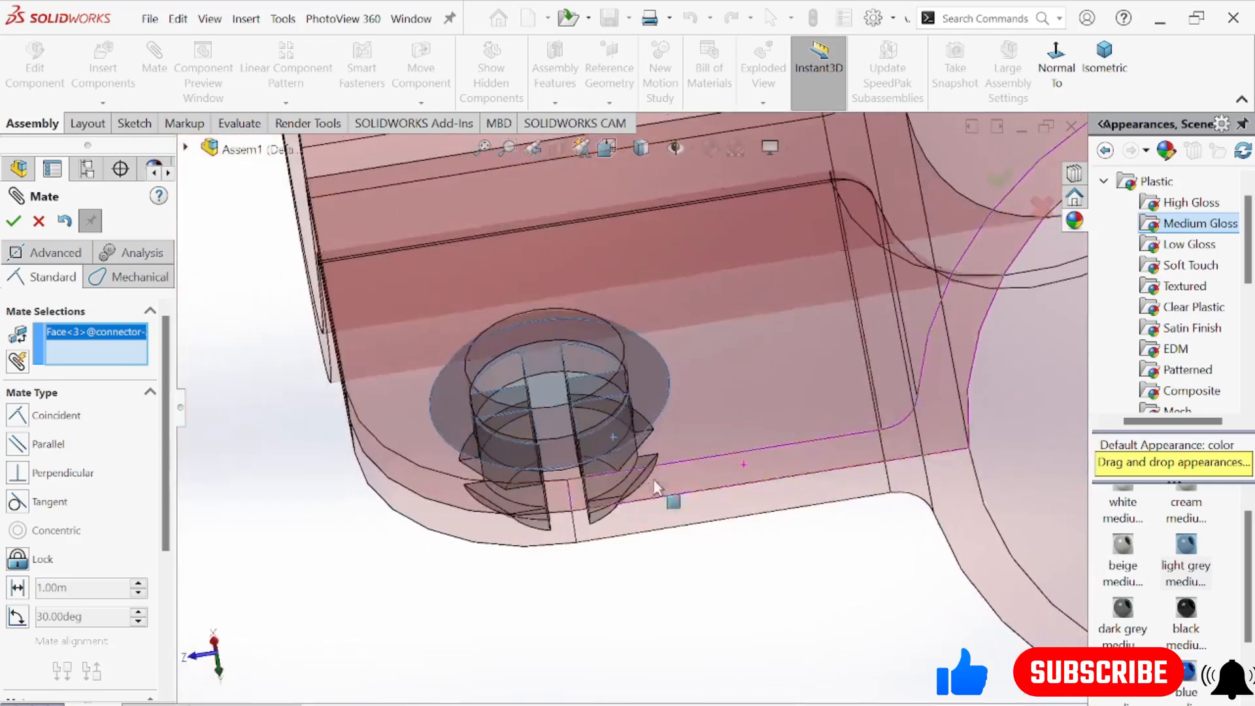
{"action": "left_click", "coordinate": [671, 434]}
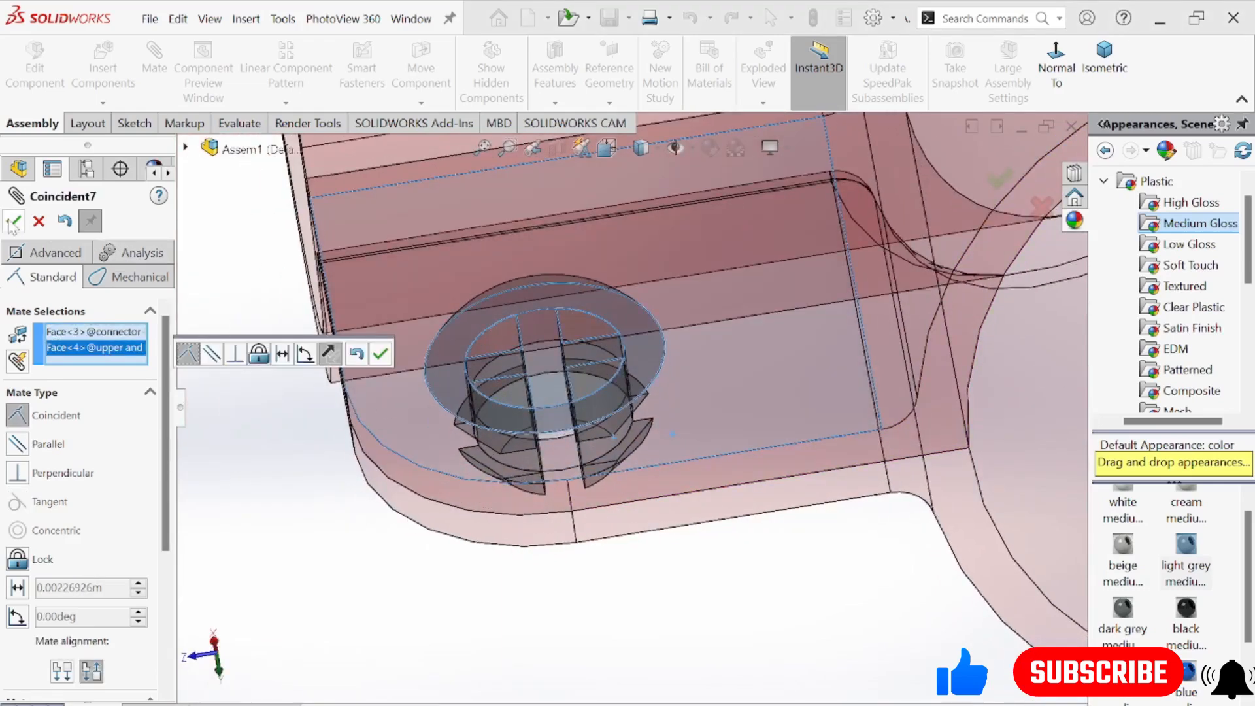
{"action": "left_click", "coordinate": [14, 224]}
{"action": "middle_click_drag", "start_coordinate": [580, 506], "coordinate": [633, 508]}
{"action": "scroll", "coordinate": [629, 433], "scroll_direction": "up", "scroll_amount": 5}
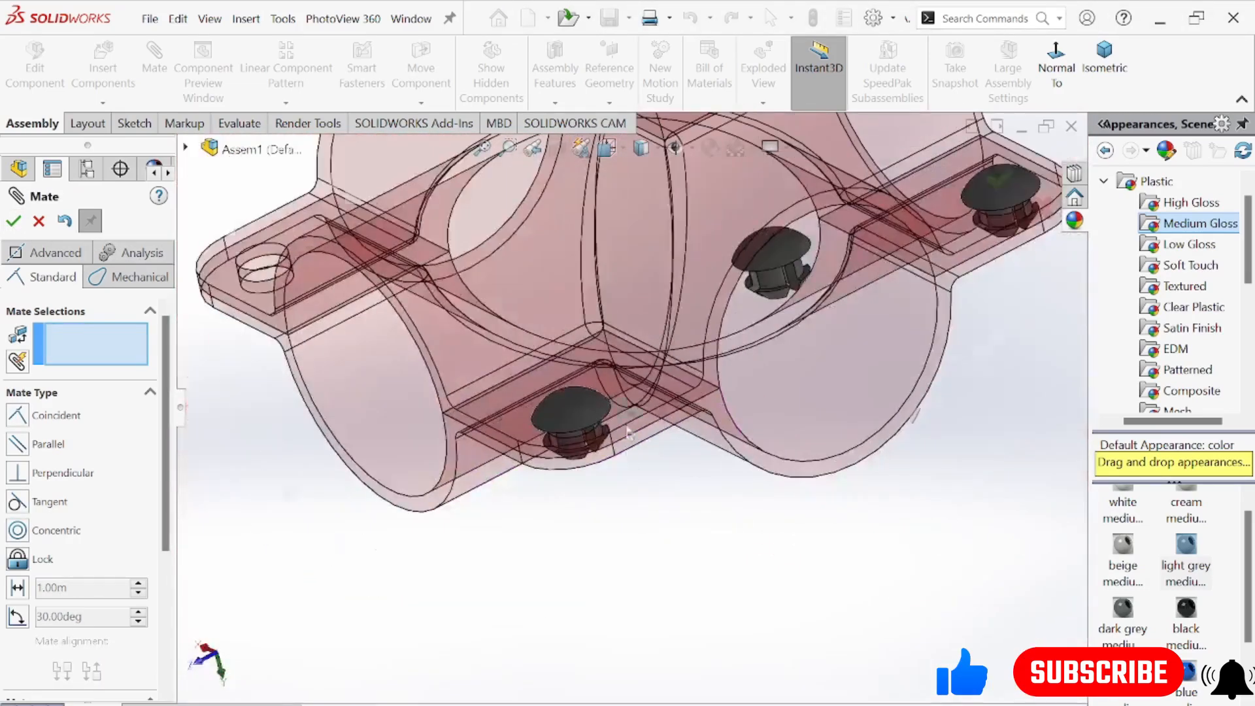
{"action": "middle_click_drag", "start_coordinate": [627, 433], "coordinate": [818, 553]}
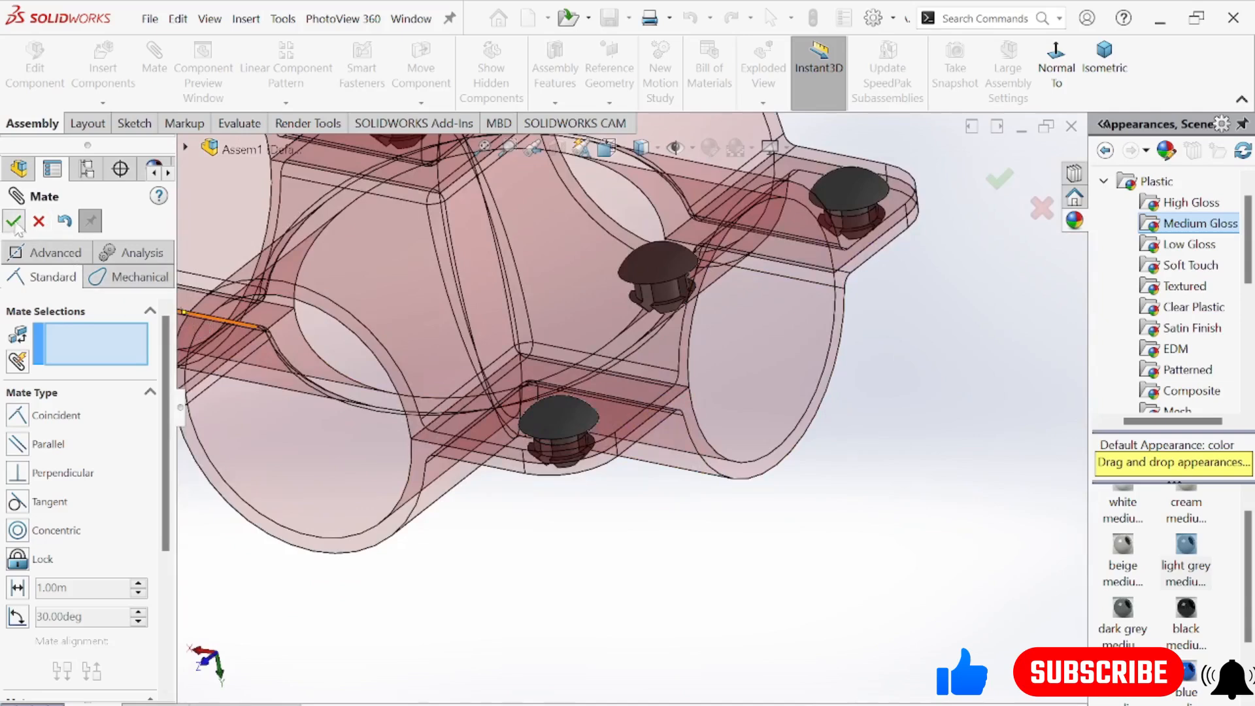
{"action": "left_click", "coordinate": [13, 223]}
{"action": "middle_click_drag", "start_coordinate": [743, 423], "coordinate": [768, 307]}
{"action": "scroll", "coordinate": [770, 306], "scroll_direction": "down", "scroll_amount": 5}
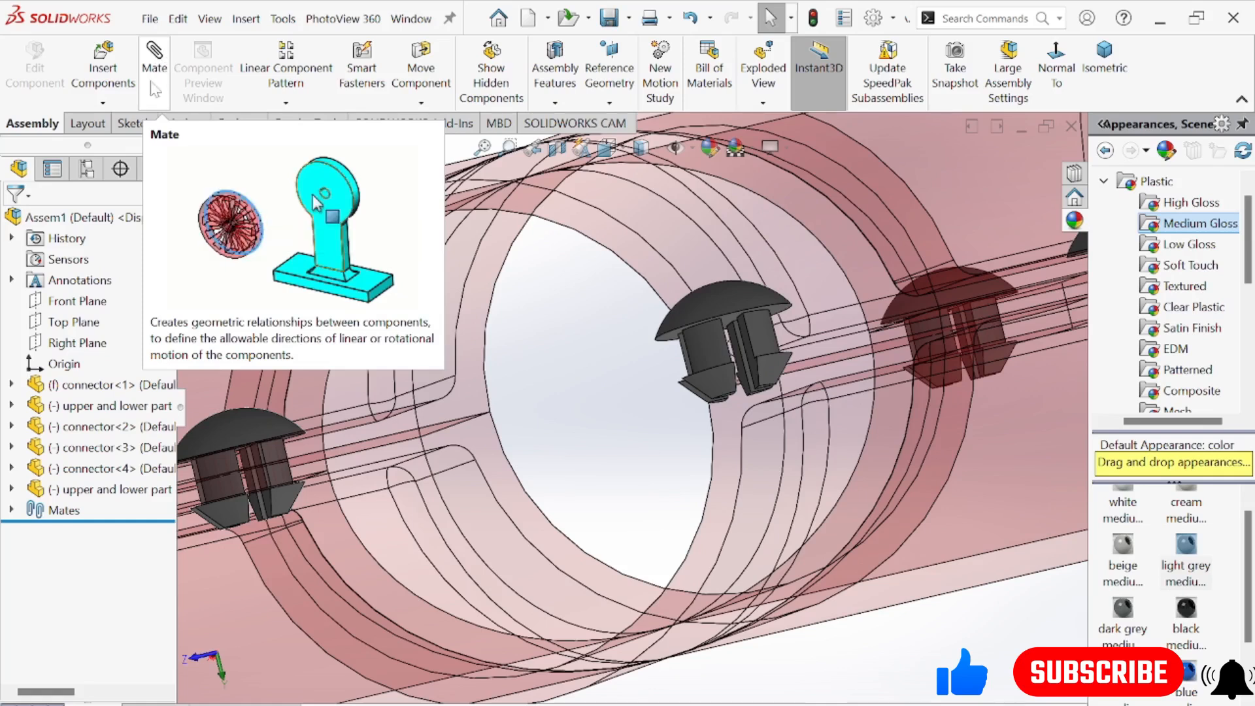
{"action": "scroll", "coordinate": [737, 372], "scroll_direction": "up", "scroll_amount": 5}
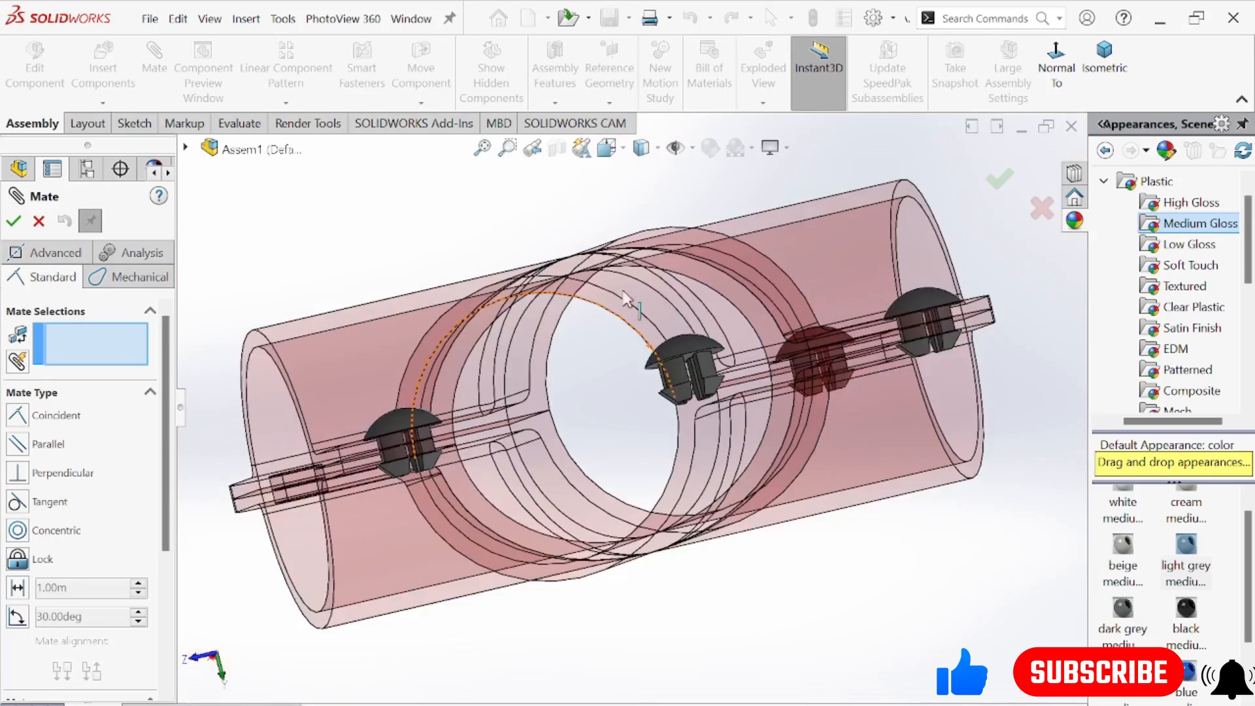
{"action": "middle_click_drag", "start_coordinate": [591, 249], "coordinate": [585, 425]}
{"action": "scroll", "coordinate": [360, 502], "scroll_direction": "down", "scroll_amount": 4}
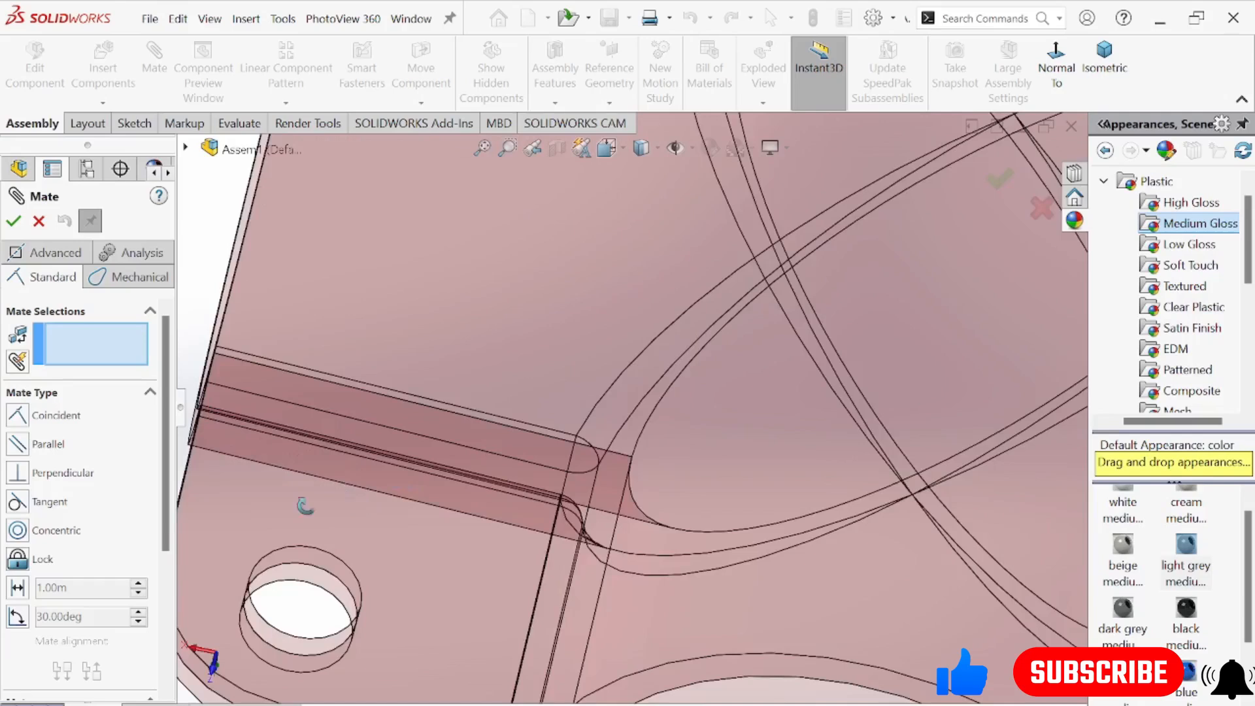
{"action": "middle_click_drag", "start_coordinate": [303, 504], "coordinate": [294, 565]}
{"action": "left_click", "coordinate": [273, 572]}
{"action": "scroll", "coordinate": [418, 481], "scroll_direction": "up", "scroll_amount": 5}
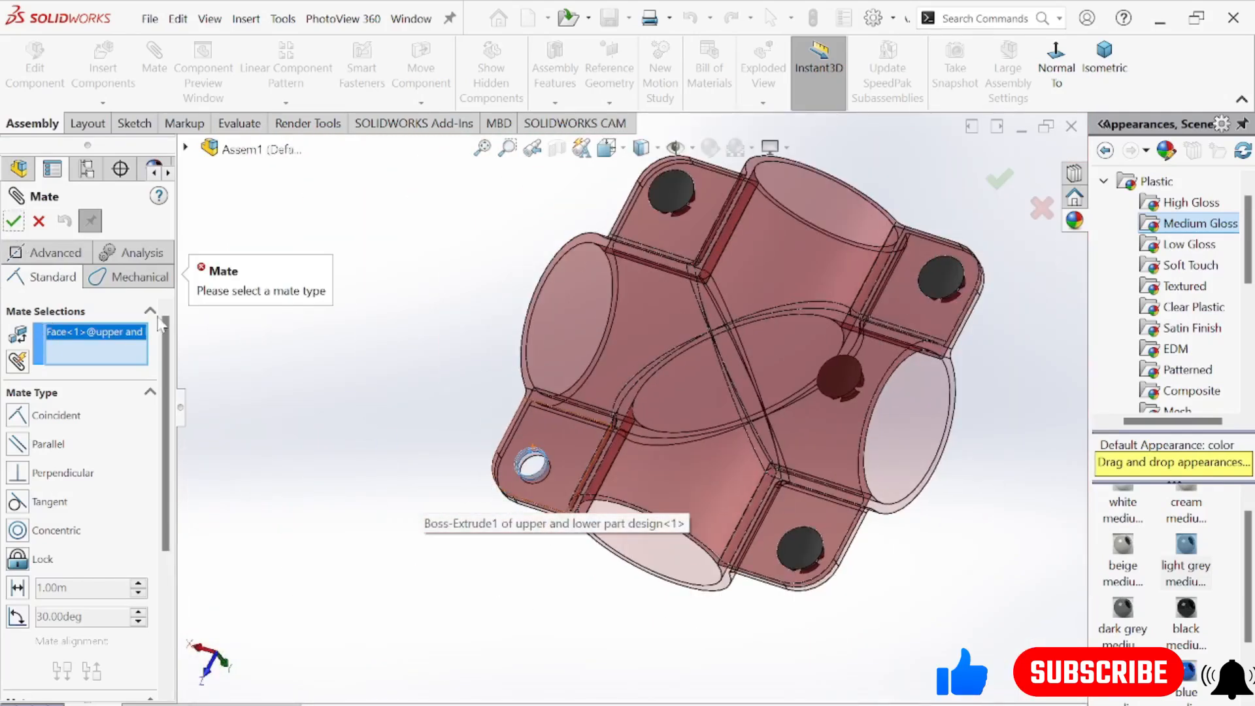
{"action": "middle_click_drag", "start_coordinate": [820, 487], "coordinate": [775, 410]}
{"action": "scroll", "coordinate": [778, 363], "scroll_direction": "down", "scroll_amount": 3}
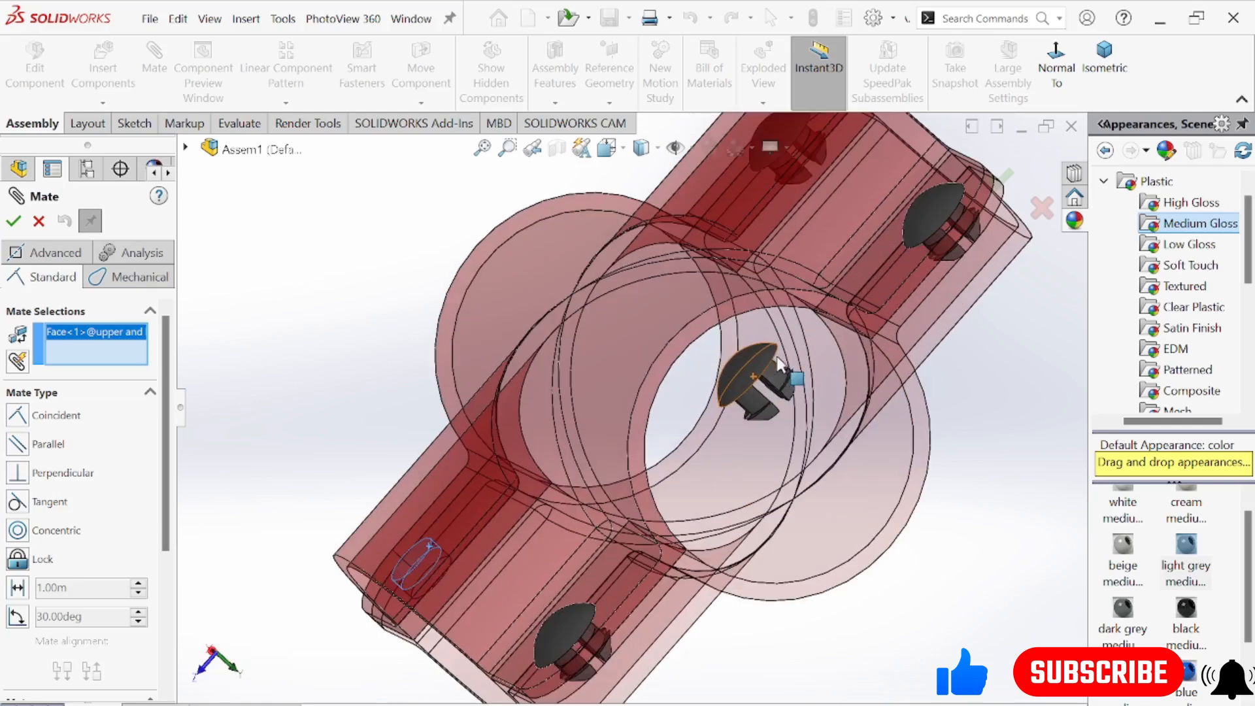
{"action": "left_click", "coordinate": [39, 222]}
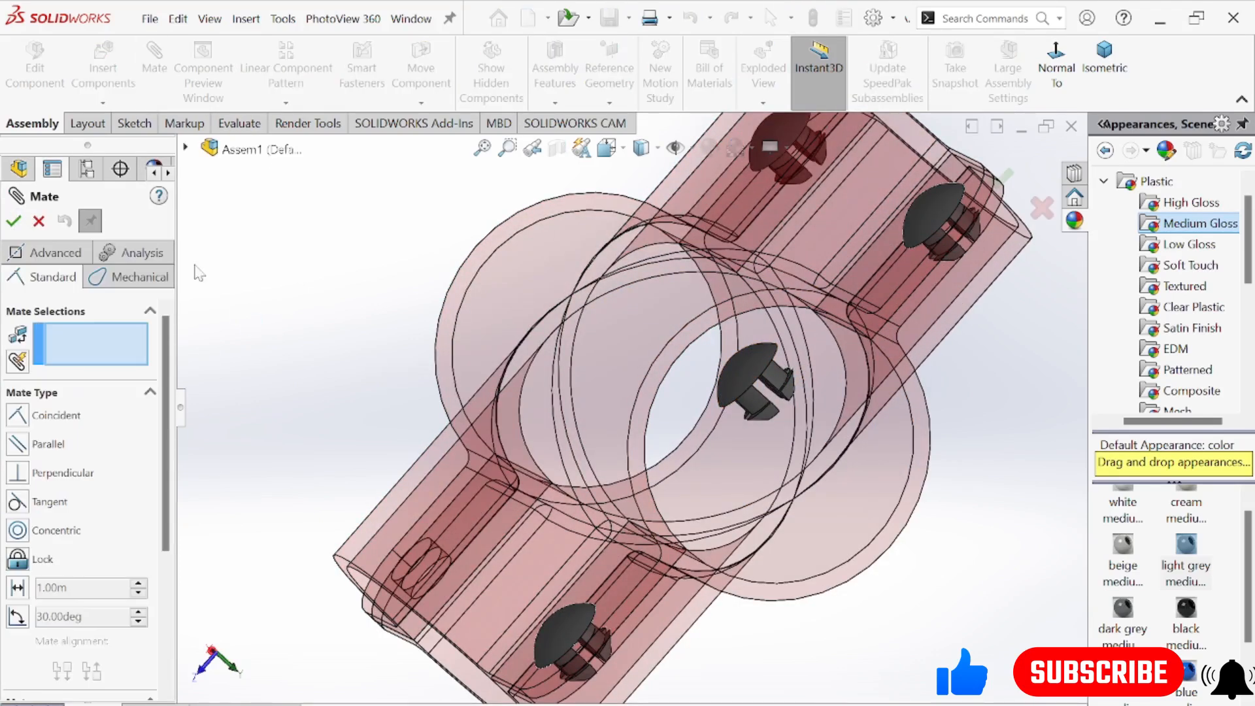
Mate the last loose connector's shank concentric with the only remaining empty flange hole
{"action": "left_click", "coordinate": [756, 394]}
{"action": "middle_click_drag", "start_coordinate": [640, 402], "coordinate": [765, 544]}
{"action": "scroll", "coordinate": [792, 564], "scroll_direction": "up", "scroll_amount": 5}
{"action": "middle_click_drag", "start_coordinate": [470, 413], "coordinate": [509, 422]}
{"action": "scroll", "coordinate": [458, 451], "scroll_direction": "down", "scroll_amount": 6}
{"action": "left_click", "coordinate": [545, 445]}
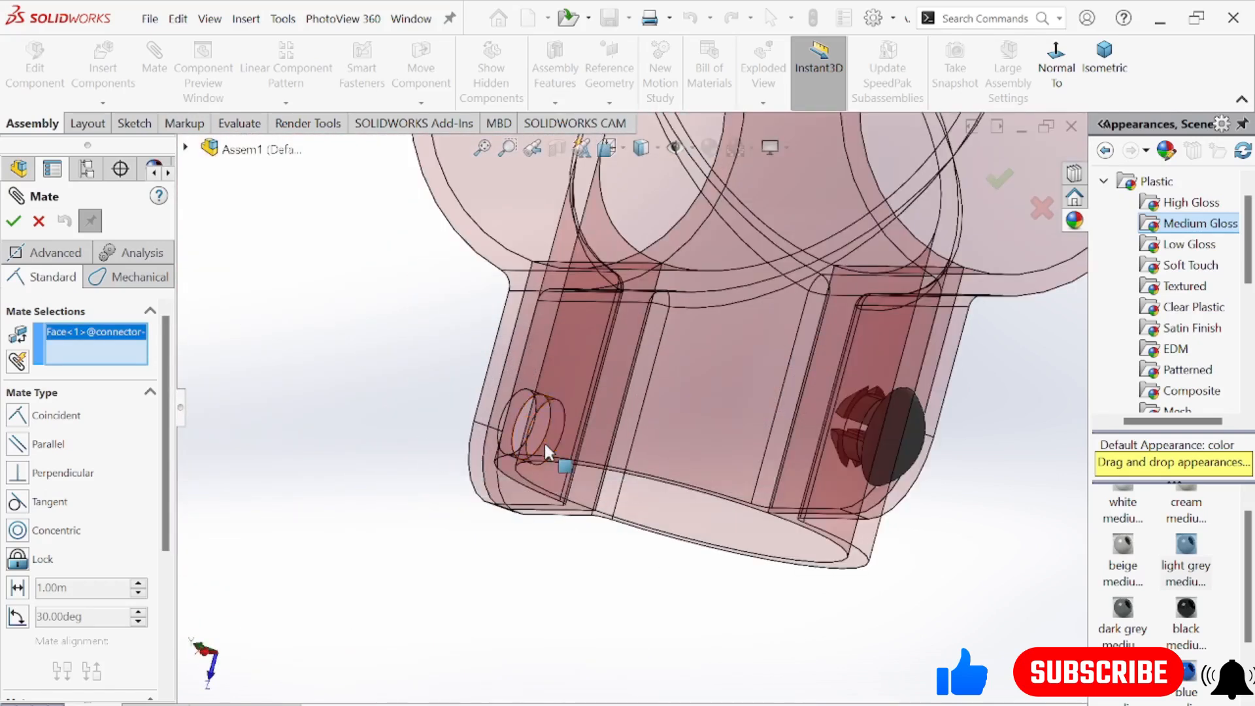
{"action": "middle_click_drag", "start_coordinate": [931, 336], "coordinate": [874, 187]}
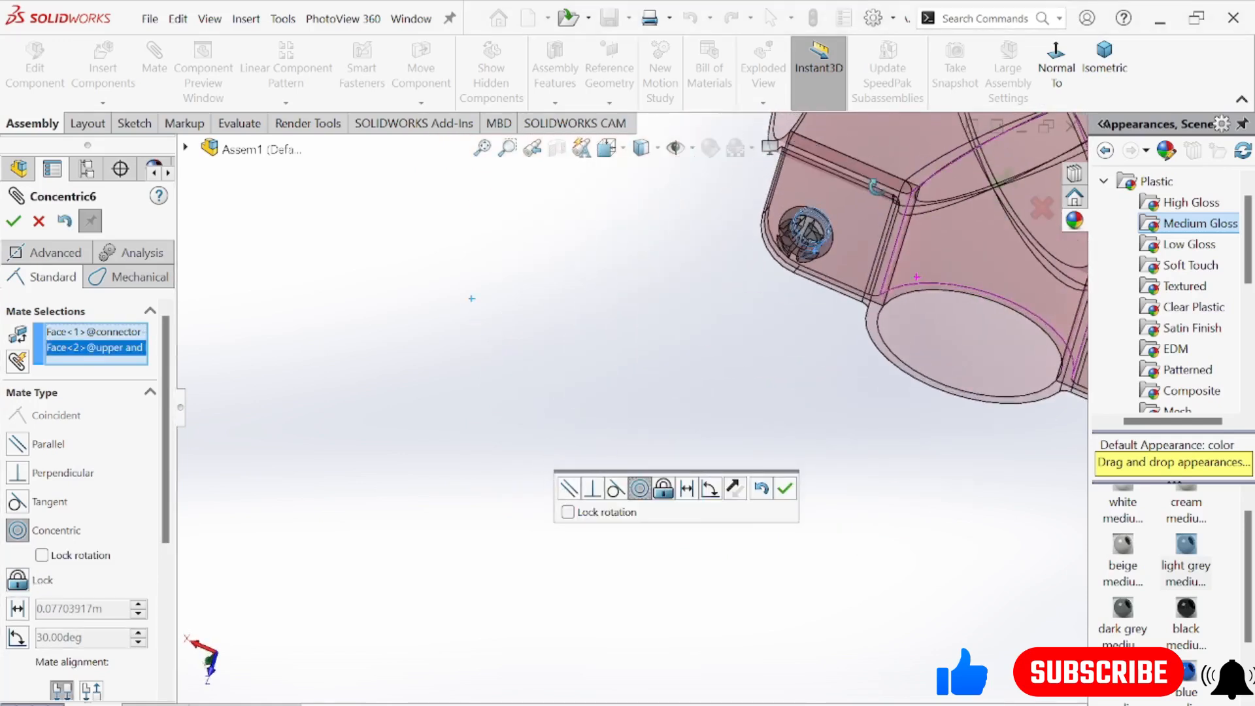
{"action": "left_click", "coordinate": [786, 472]}
Mate the underside of the last connector's head coincident with the outer flange face and close the Mate command
{"action": "middle_click_drag", "start_coordinate": [816, 418], "coordinate": [846, 257]}
{"action": "scroll", "coordinate": [847, 253], "scroll_direction": "down", "scroll_amount": 5}
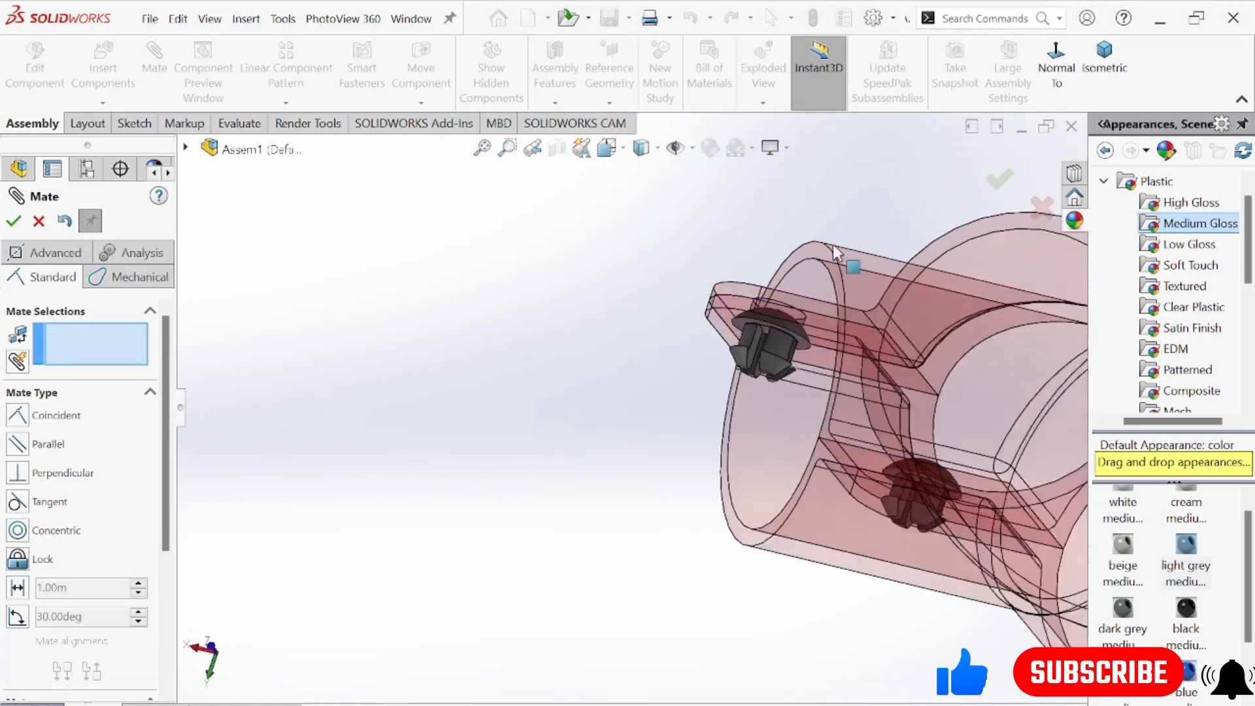
{"action": "middle_click_drag", "start_coordinate": [735, 453], "coordinate": [722, 432]}
{"action": "scroll", "coordinate": [723, 434], "scroll_direction": "down", "scroll_amount": 3}
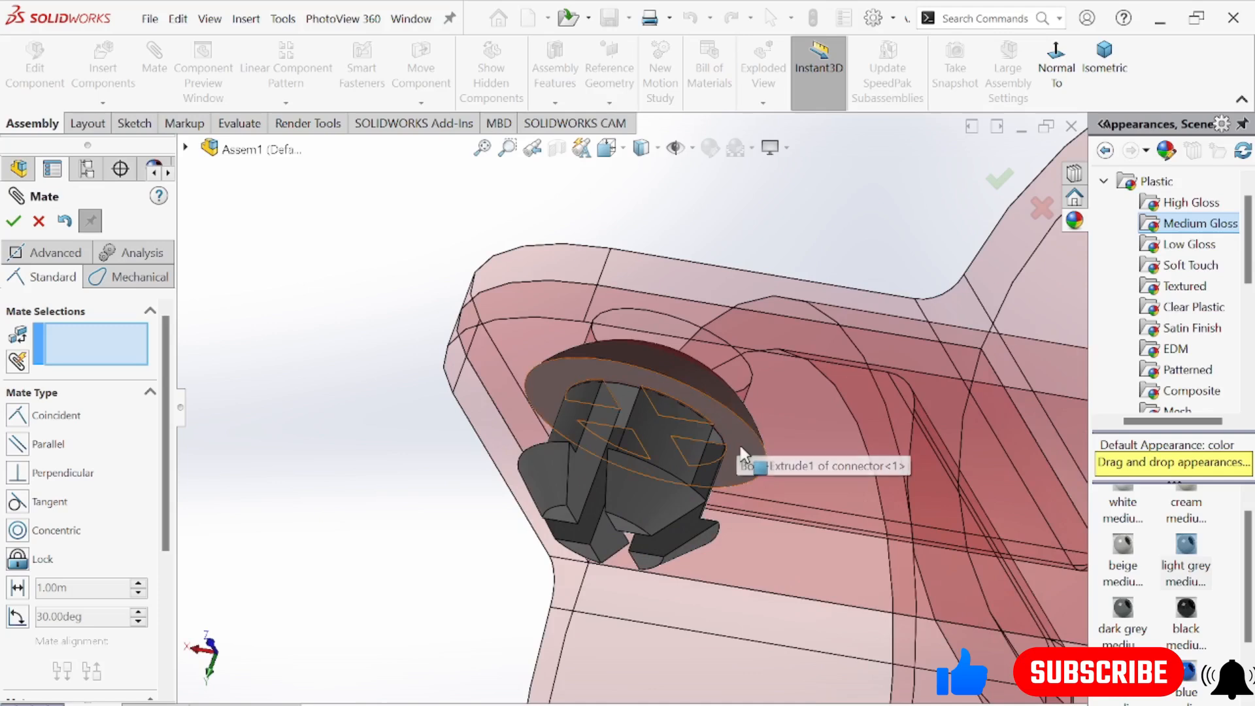
{"action": "left_click", "coordinate": [741, 432]}
{"action": "middle_click_drag", "start_coordinate": [759, 347], "coordinate": [708, 335]}
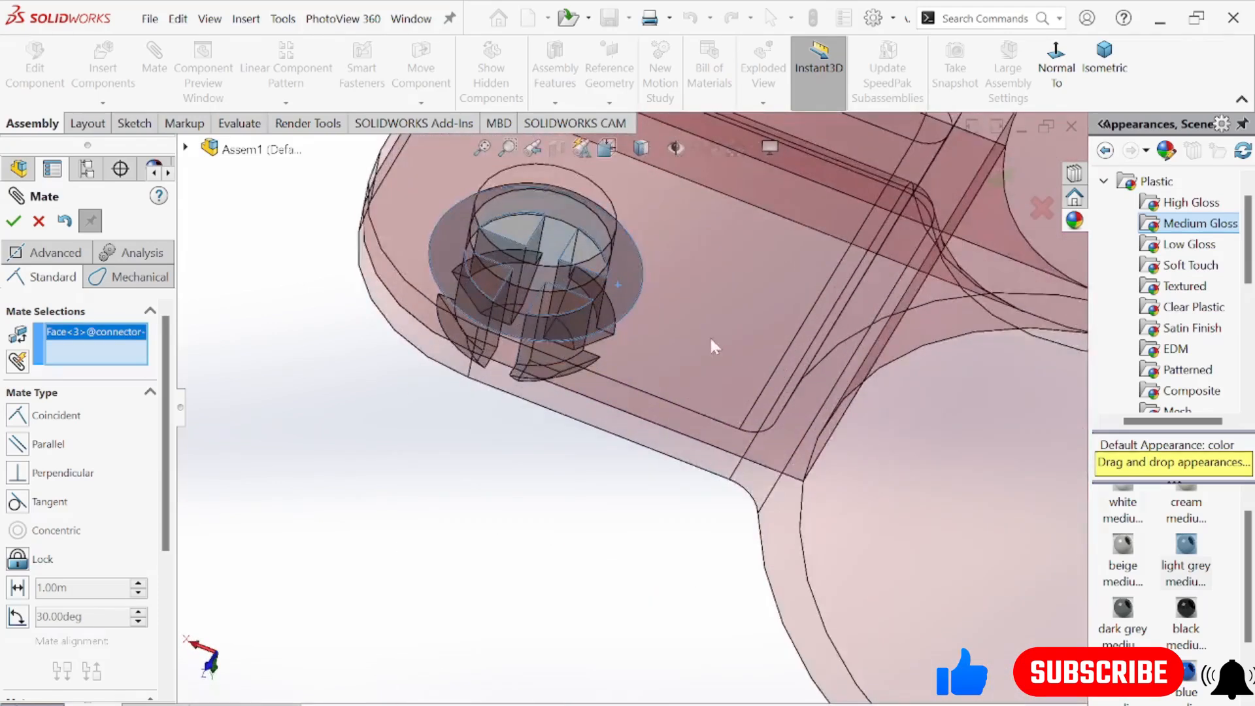
{"action": "left_click", "coordinate": [628, 328]}
{"action": "middle_click_drag", "start_coordinate": [494, 463], "coordinate": [497, 352]}
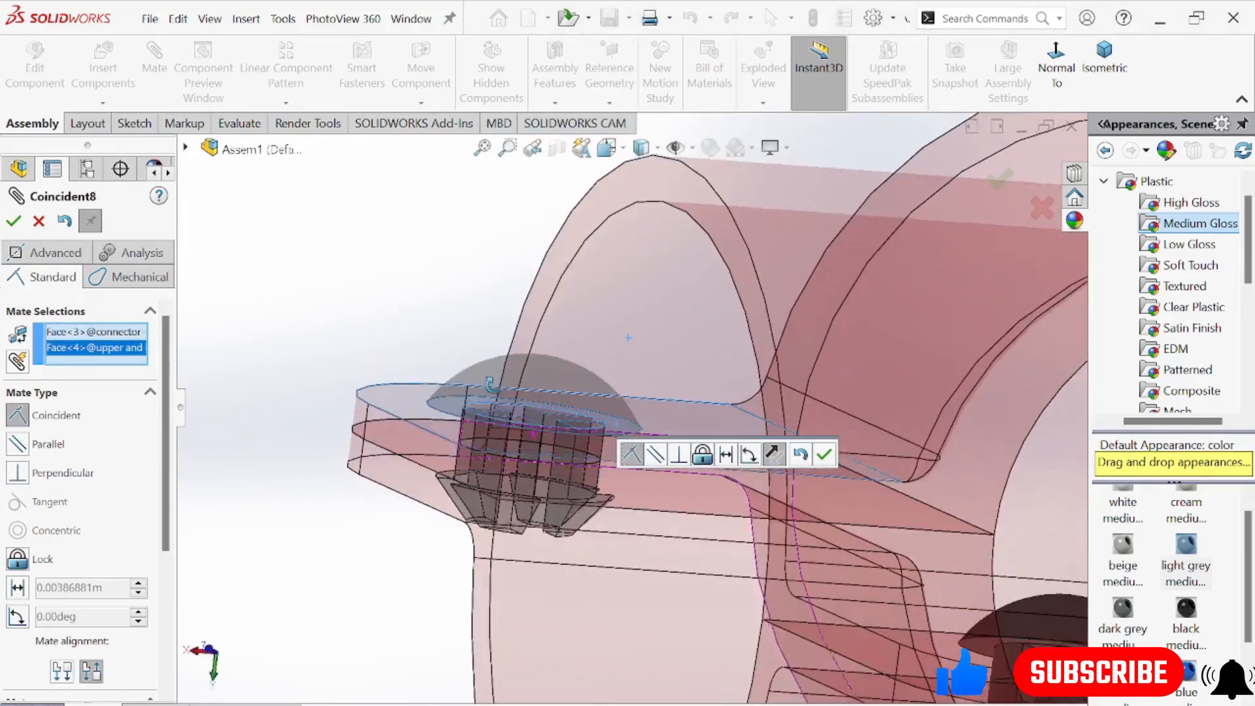
{"action": "left_click", "coordinate": [818, 457]}
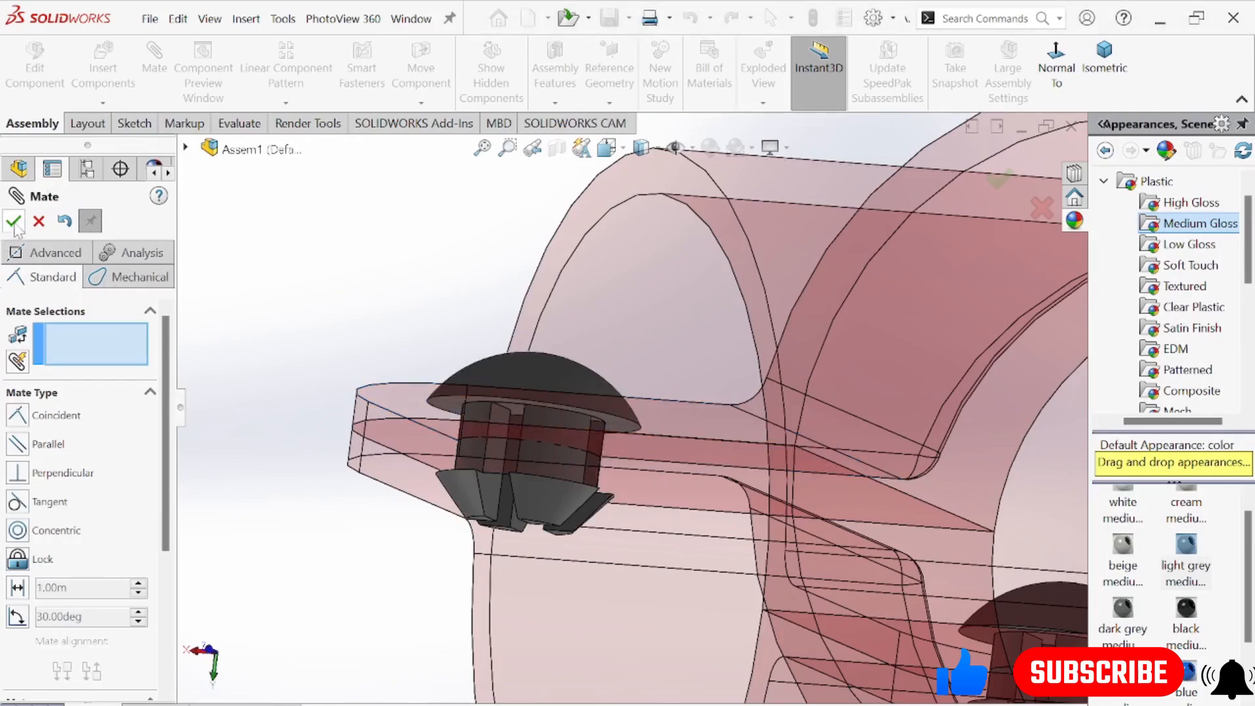
{"action": "left_click", "coordinate": [14, 222]}
Examine the closed housing and the fit of its four connectors from several angles
{"action": "scroll", "coordinate": [565, 321], "scroll_direction": "up", "scroll_amount": 3}
{"action": "scroll", "coordinate": [820, 421], "scroll_direction": "up", "scroll_amount": 3}
{"action": "middle_click_drag", "start_coordinate": [963, 425], "coordinate": [791, 477]}
{"action": "scroll", "coordinate": [870, 379], "scroll_direction": "down", "scroll_amount": 3}
{"action": "middle_click_drag", "start_coordinate": [779, 416], "coordinate": [495, 422]}
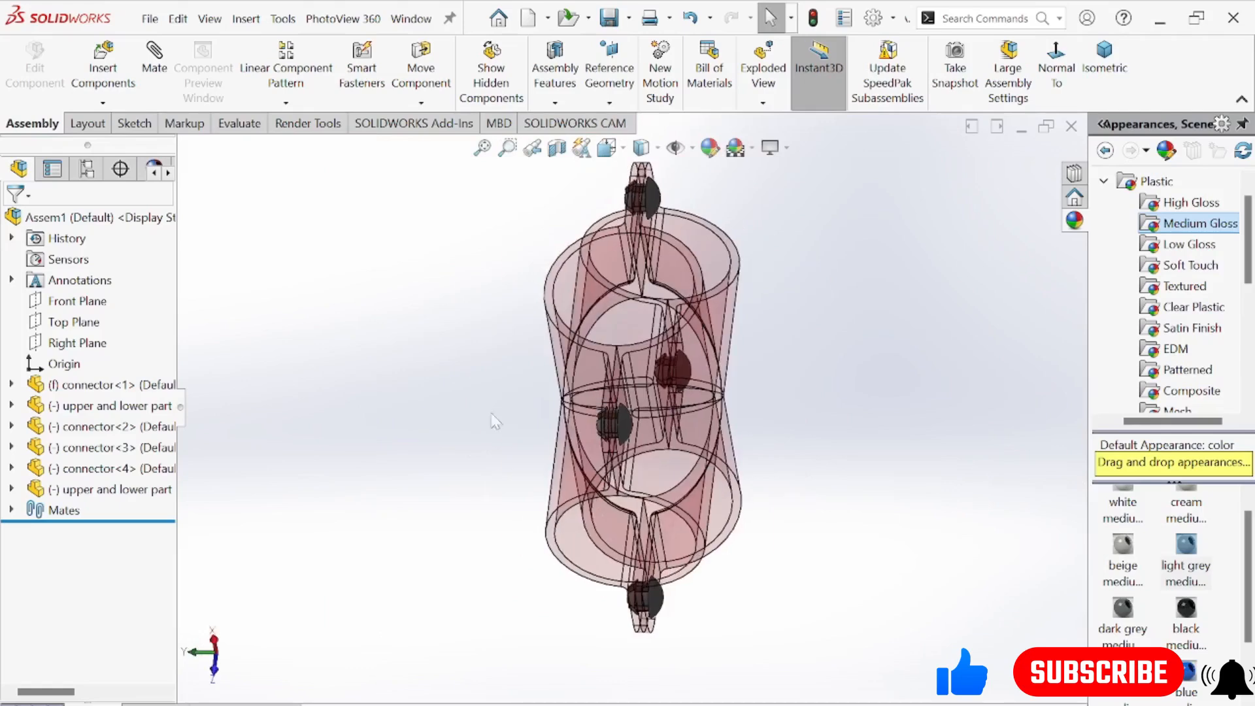
{"action": "scroll", "coordinate": [494, 421], "scroll_direction": "down", "scroll_amount": 10}
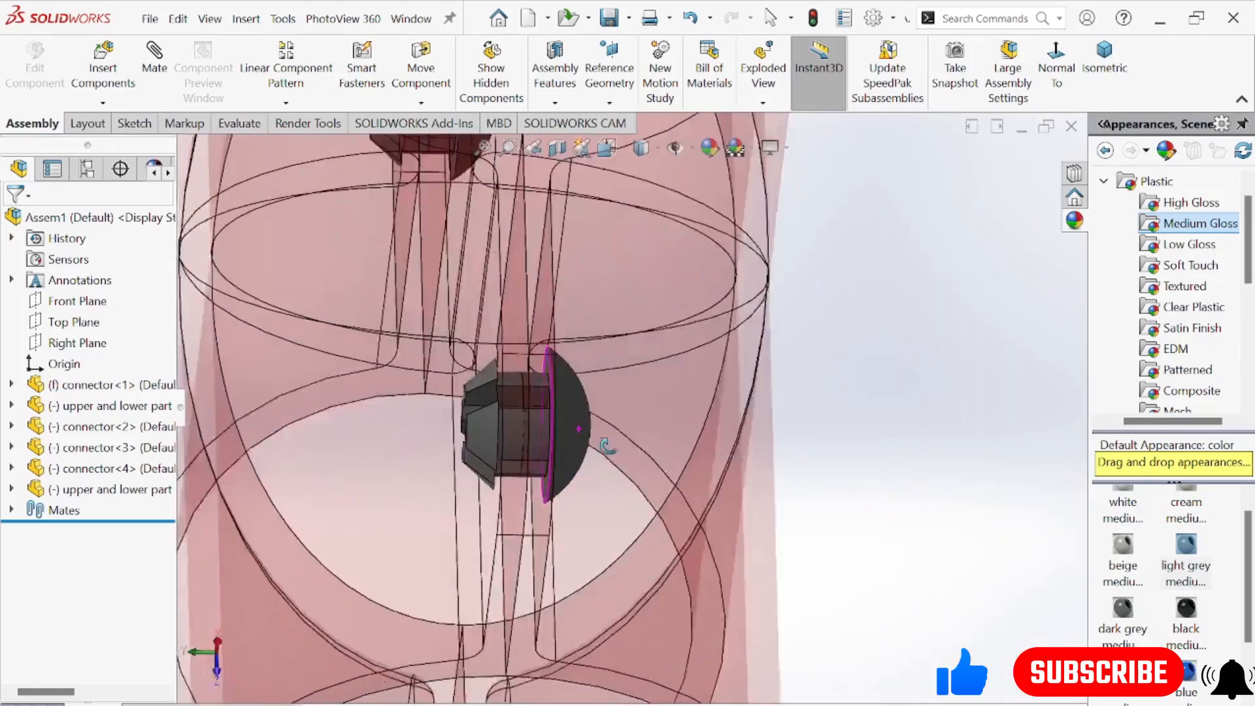